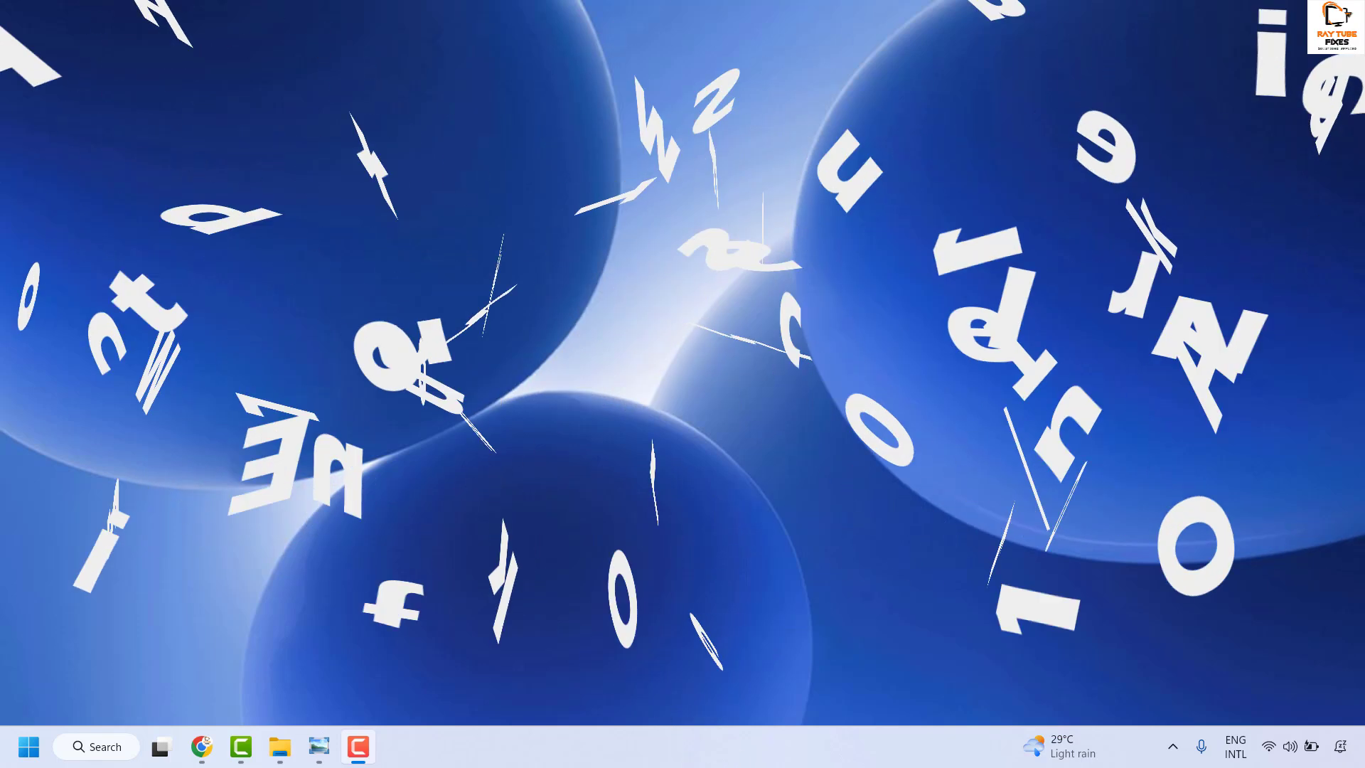
Step: Launch the Services console by running services.msc from the Run dialog
{"action": "left_click", "coordinate": [202, 746]}
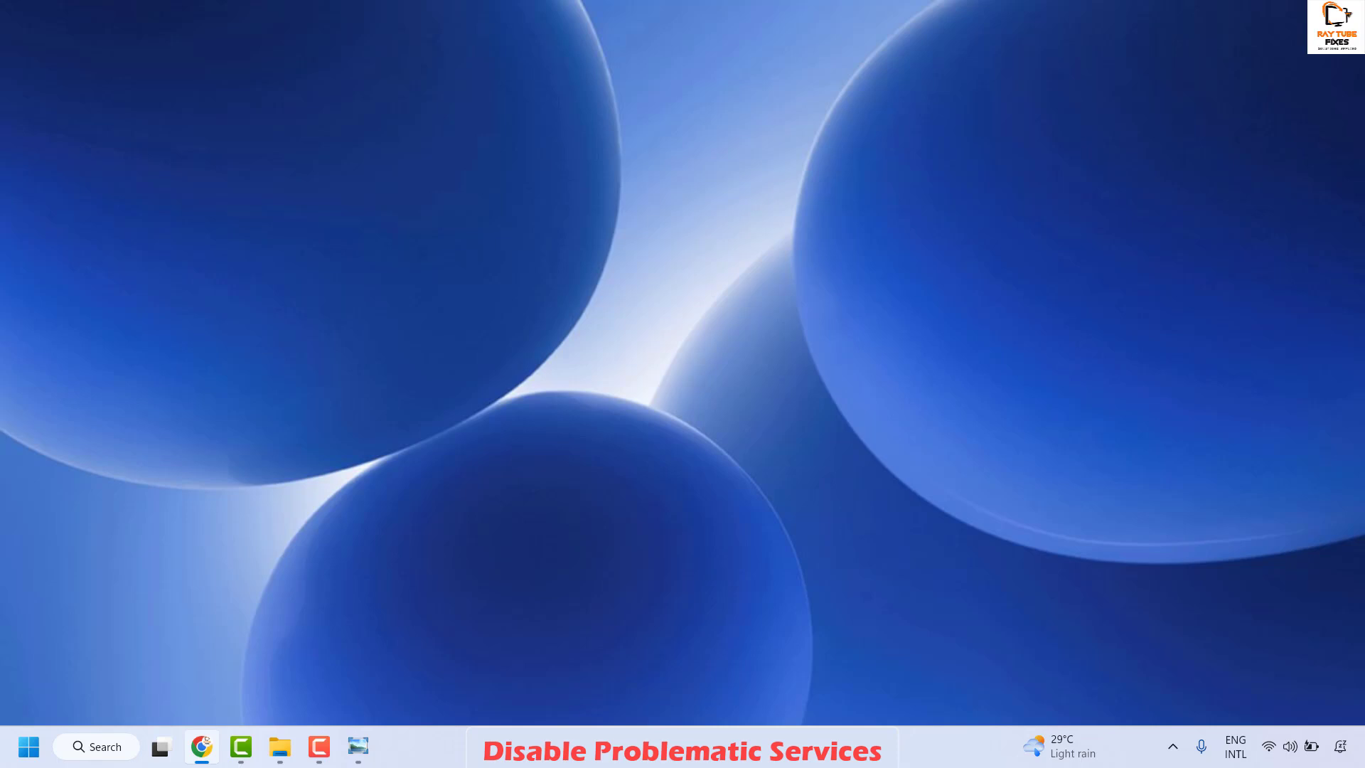
{"action": "right_click", "coordinate": [32, 746]}
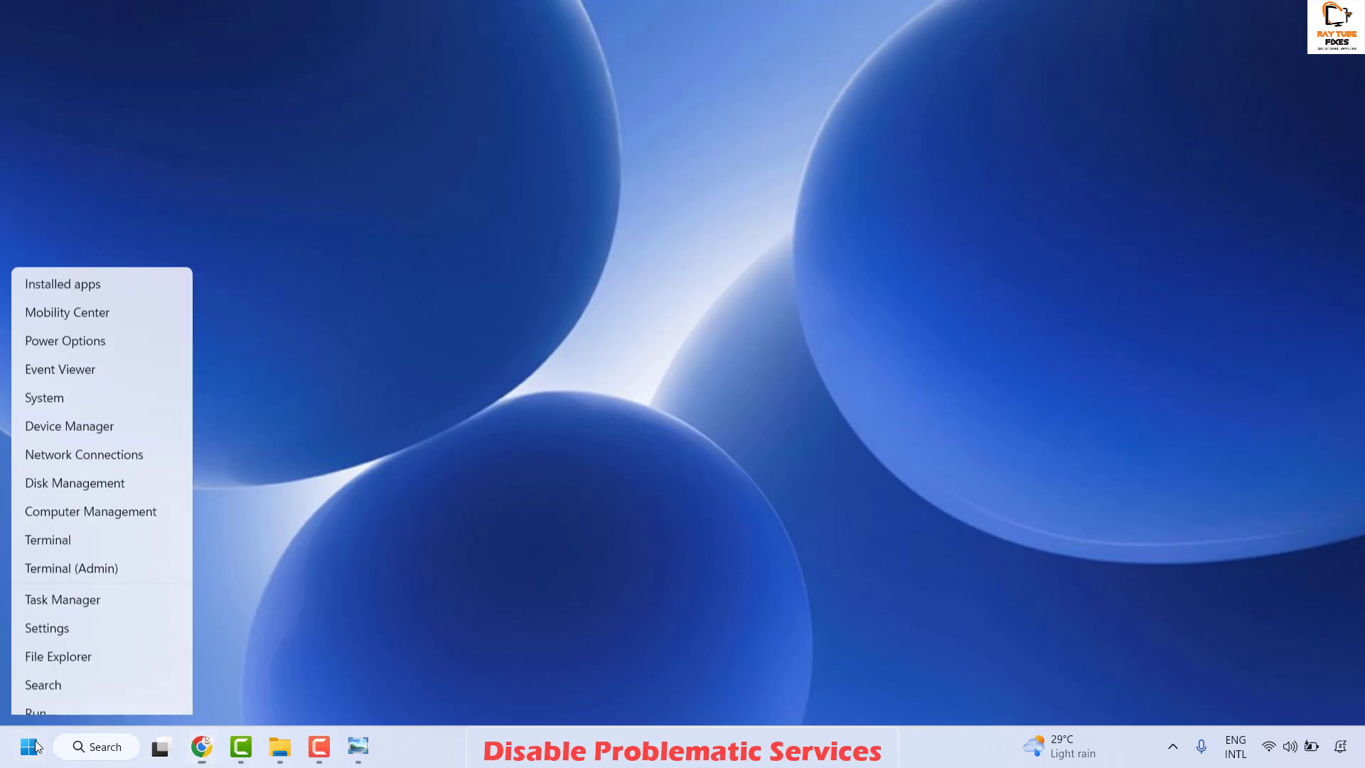
{"action": "left_click", "coordinate": [65, 642]}
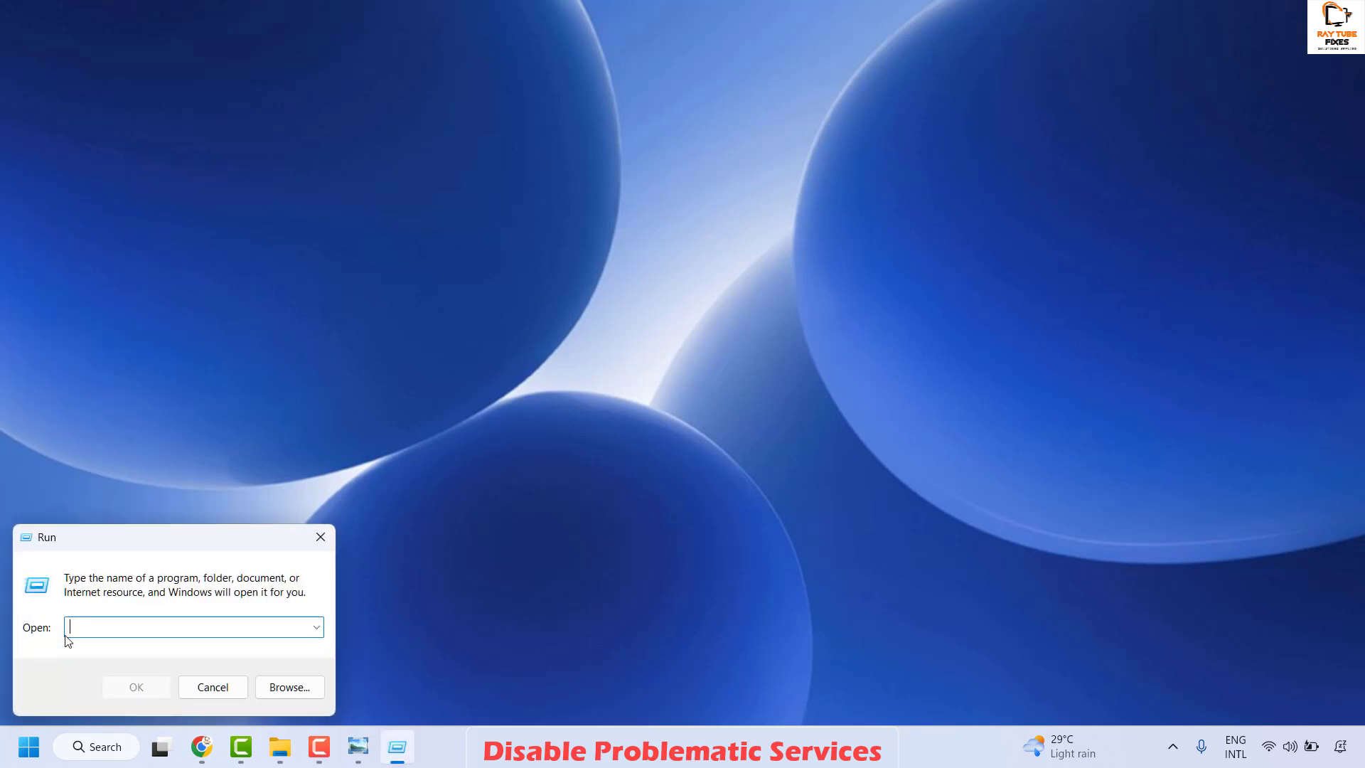
{"action": "type", "text": "services.msc"}
{"action": "key", "text": "Return"}
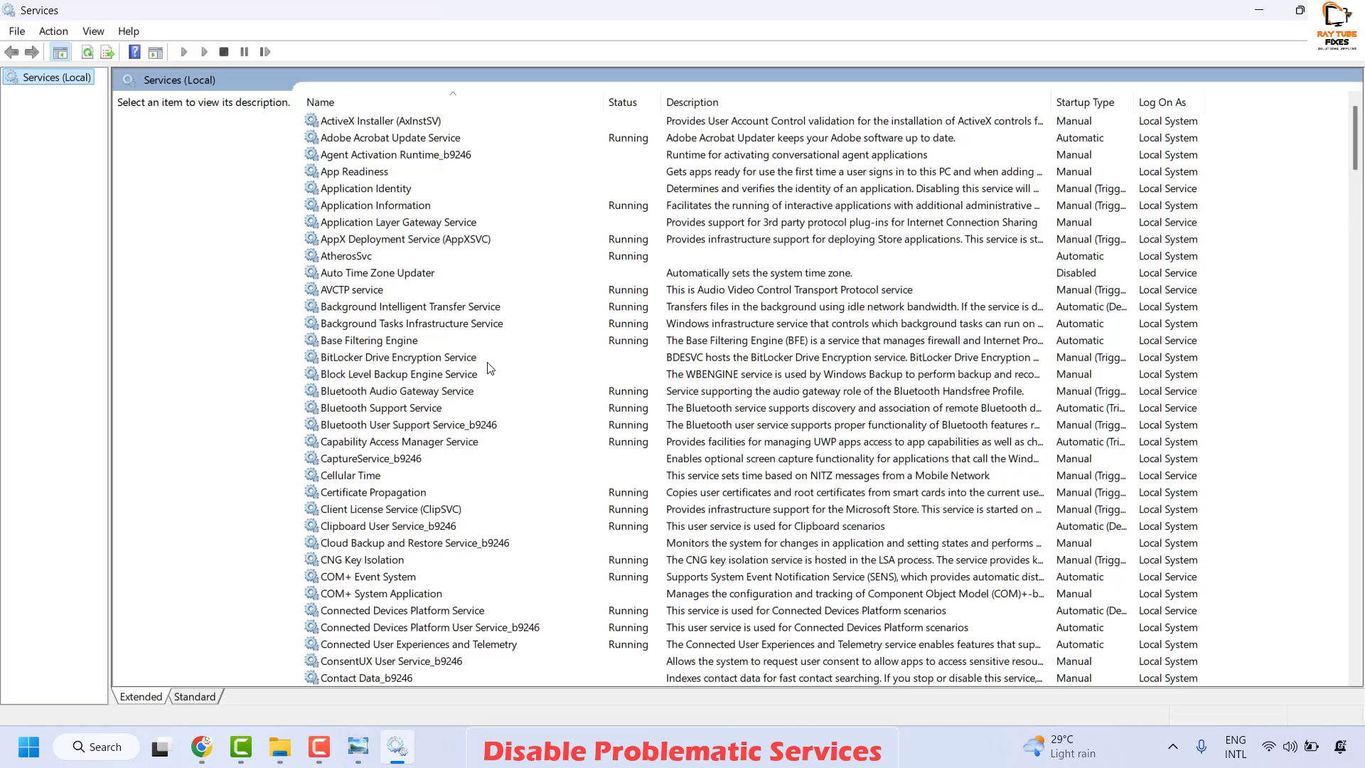
Step: Change Windows Error Reporting Service's startup type to Disabled in its Properties and apply it
{"action": "left_click", "coordinate": [367, 273]}
{"action": "left_click", "coordinate": [368, 274]}
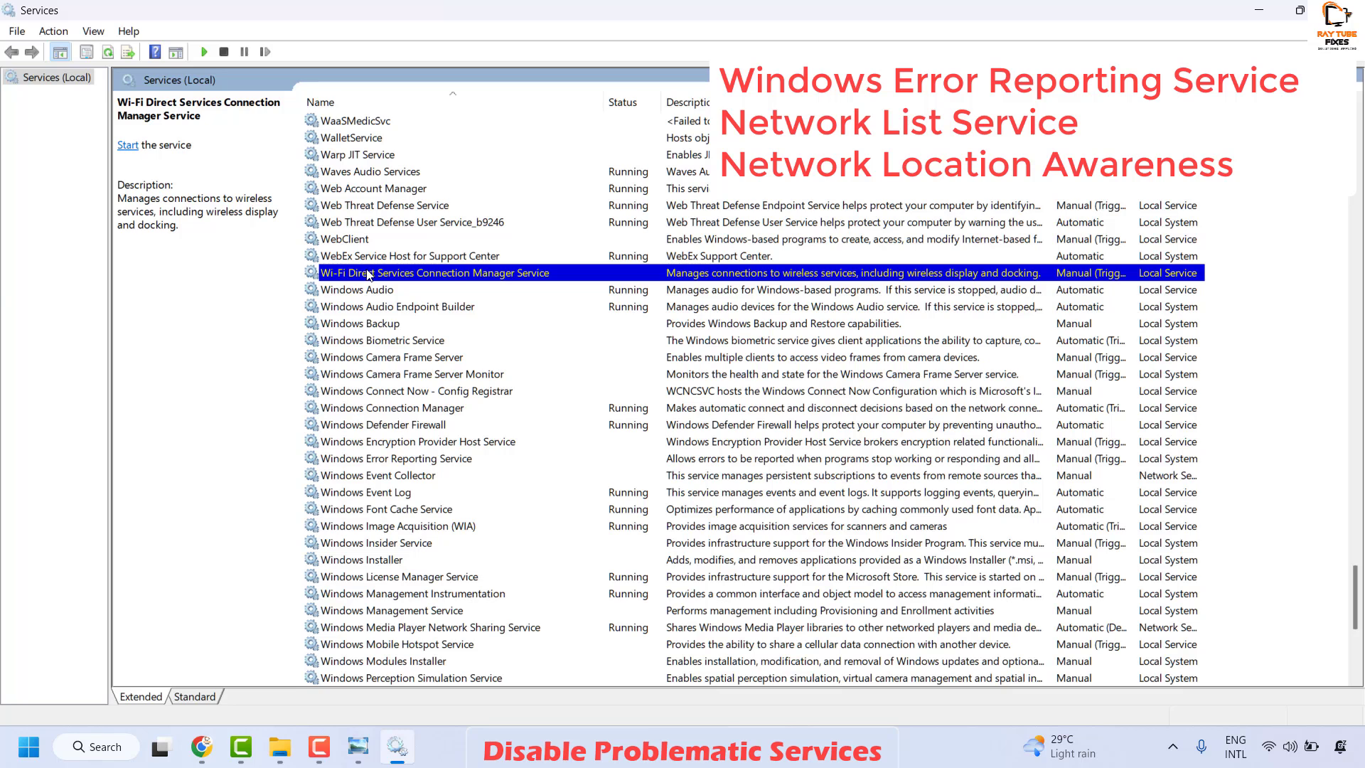
{"action": "left_click", "coordinate": [456, 458]}
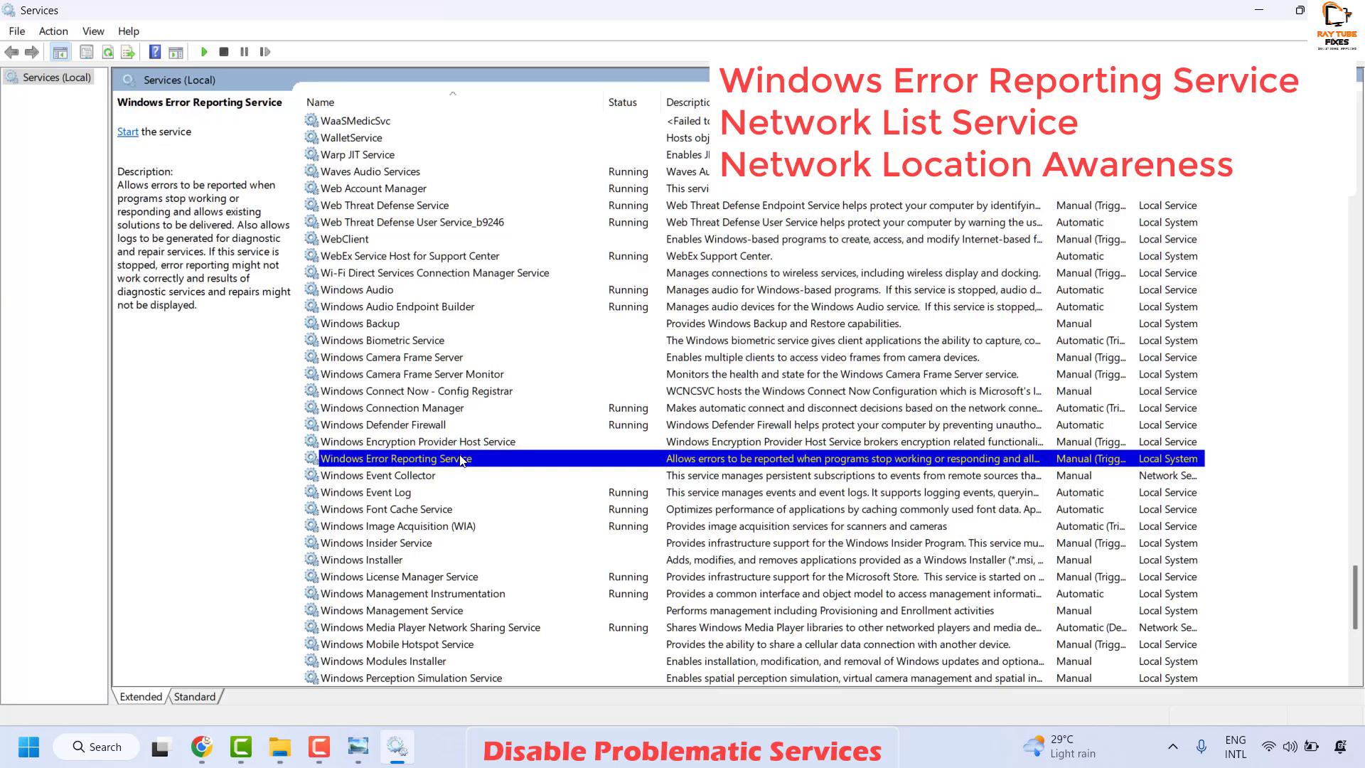
{"action": "right_click", "coordinate": [460, 458]}
{"action": "left_click", "coordinate": [516, 629]}
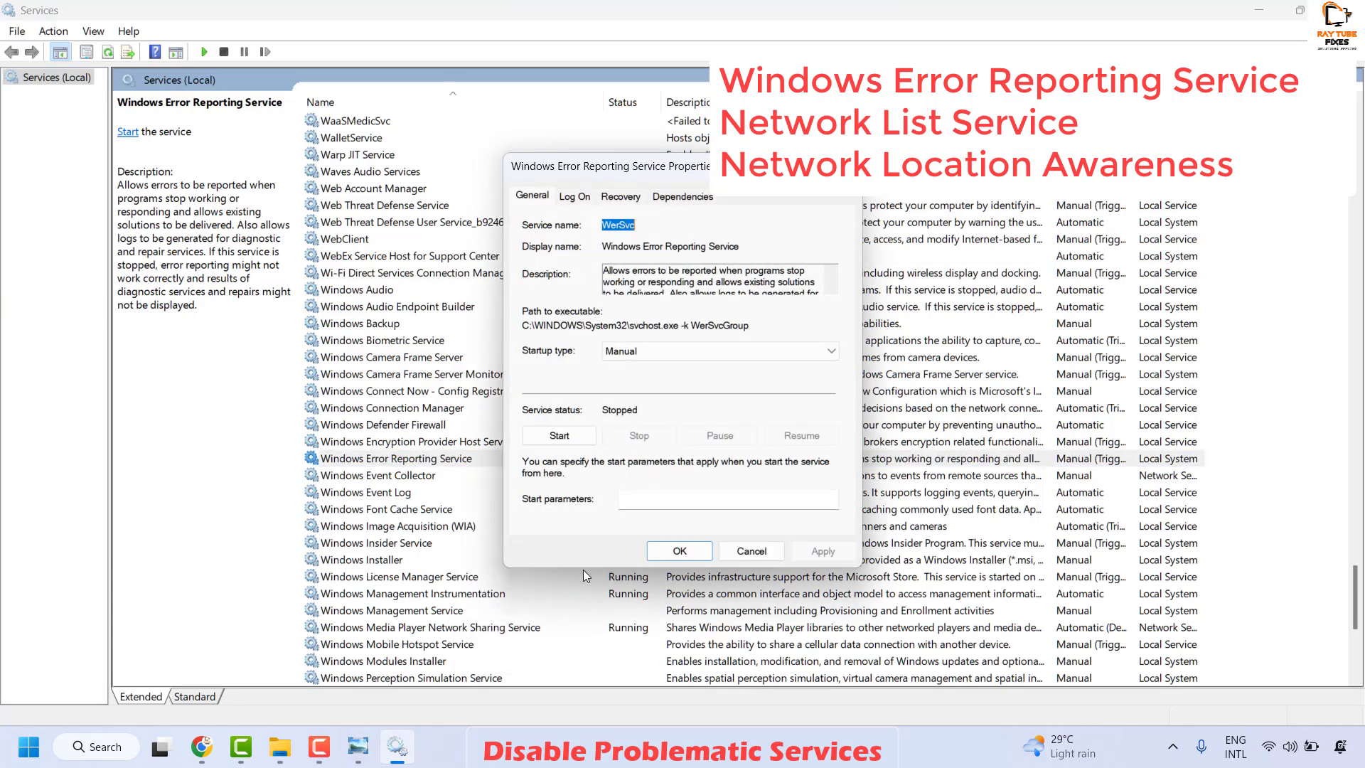
{"action": "left_click", "coordinate": [655, 346]}
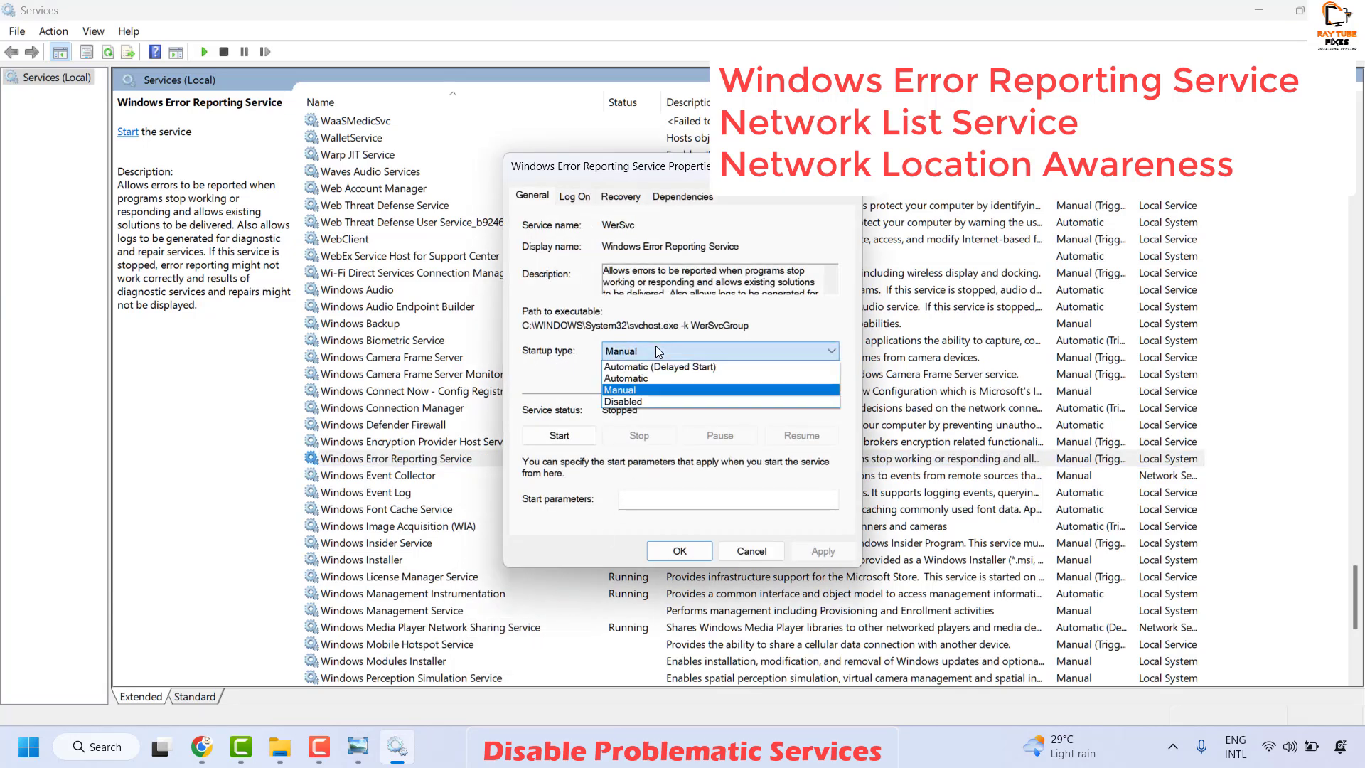
{"action": "left_click", "coordinate": [649, 401]}
{"action": "left_click", "coordinate": [822, 550]}
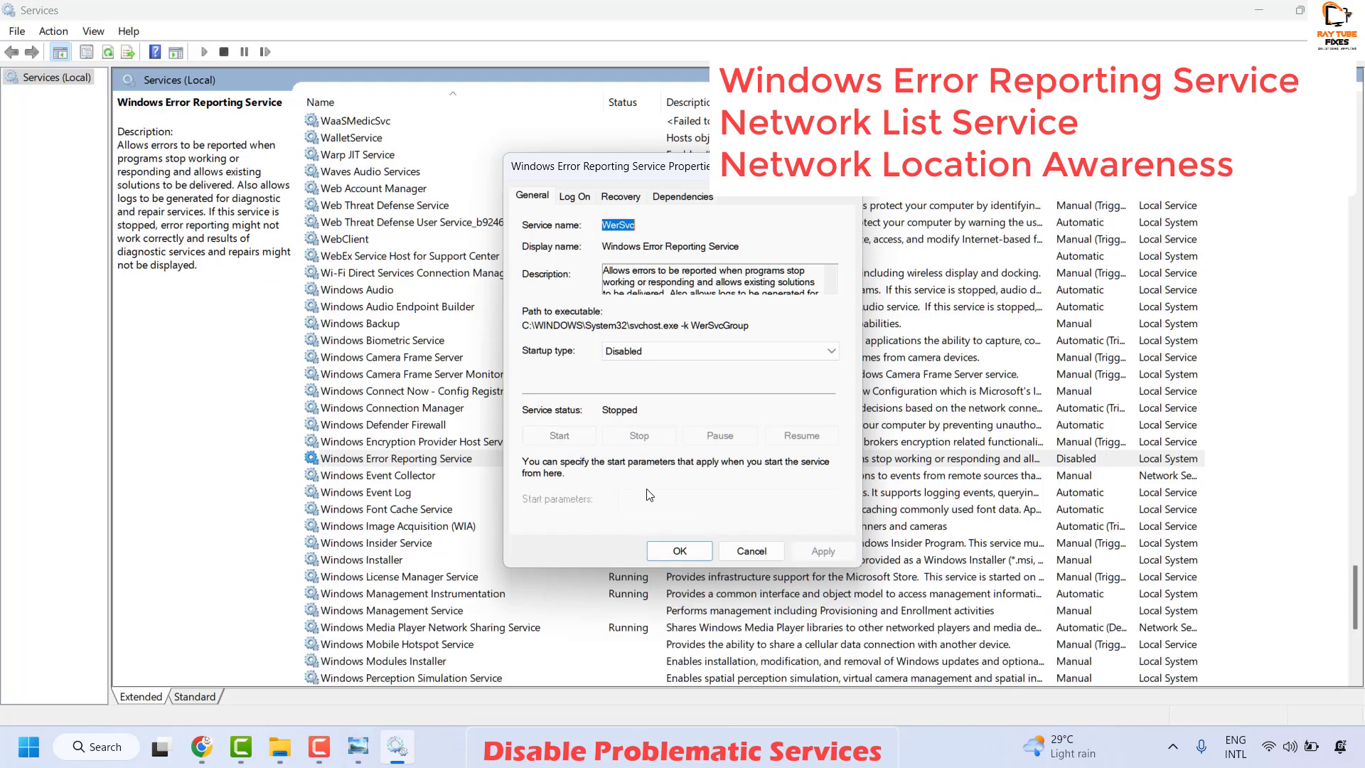
{"action": "left_click", "coordinate": [676, 552]}
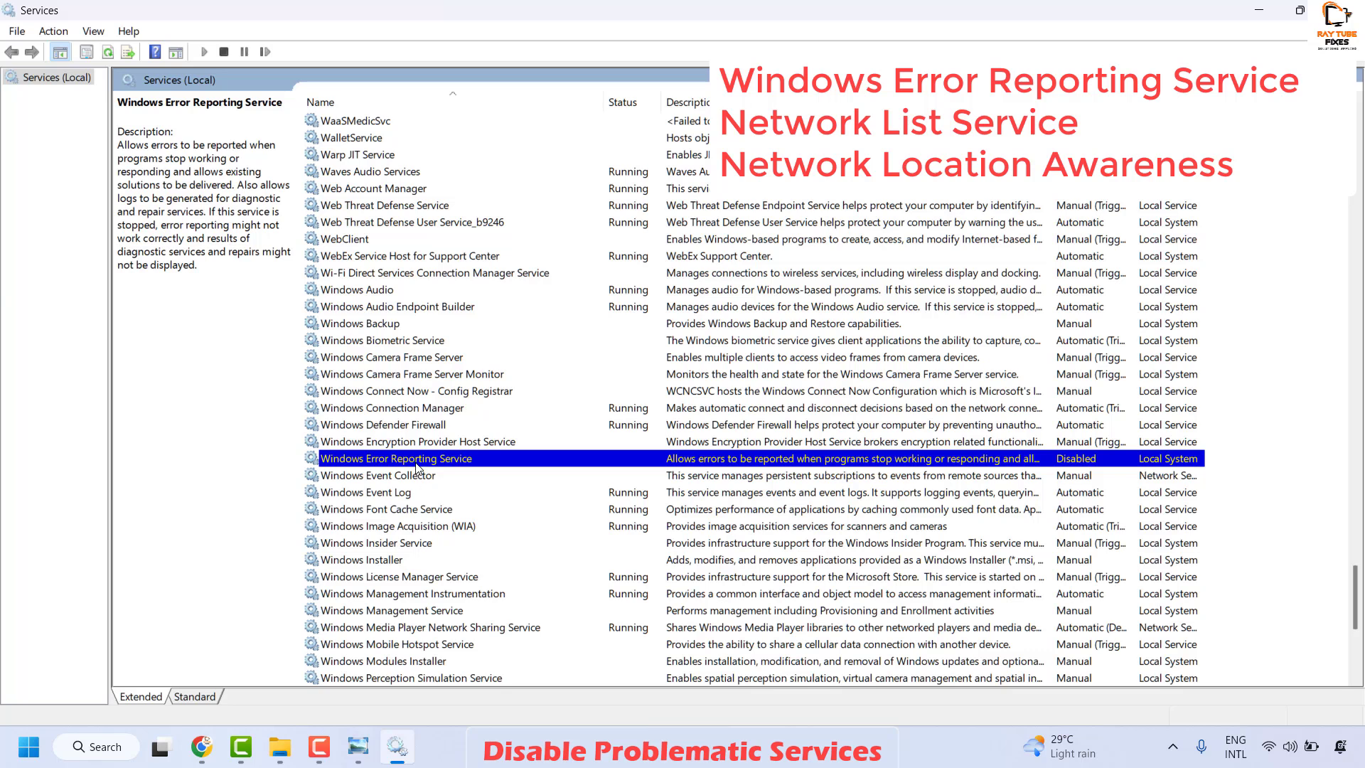
Step: Jump to Network List Service with 'net' and set its startup type to Disabled
{"action": "left_click", "coordinate": [375, 546]}
{"action": "type", "text": "net"}
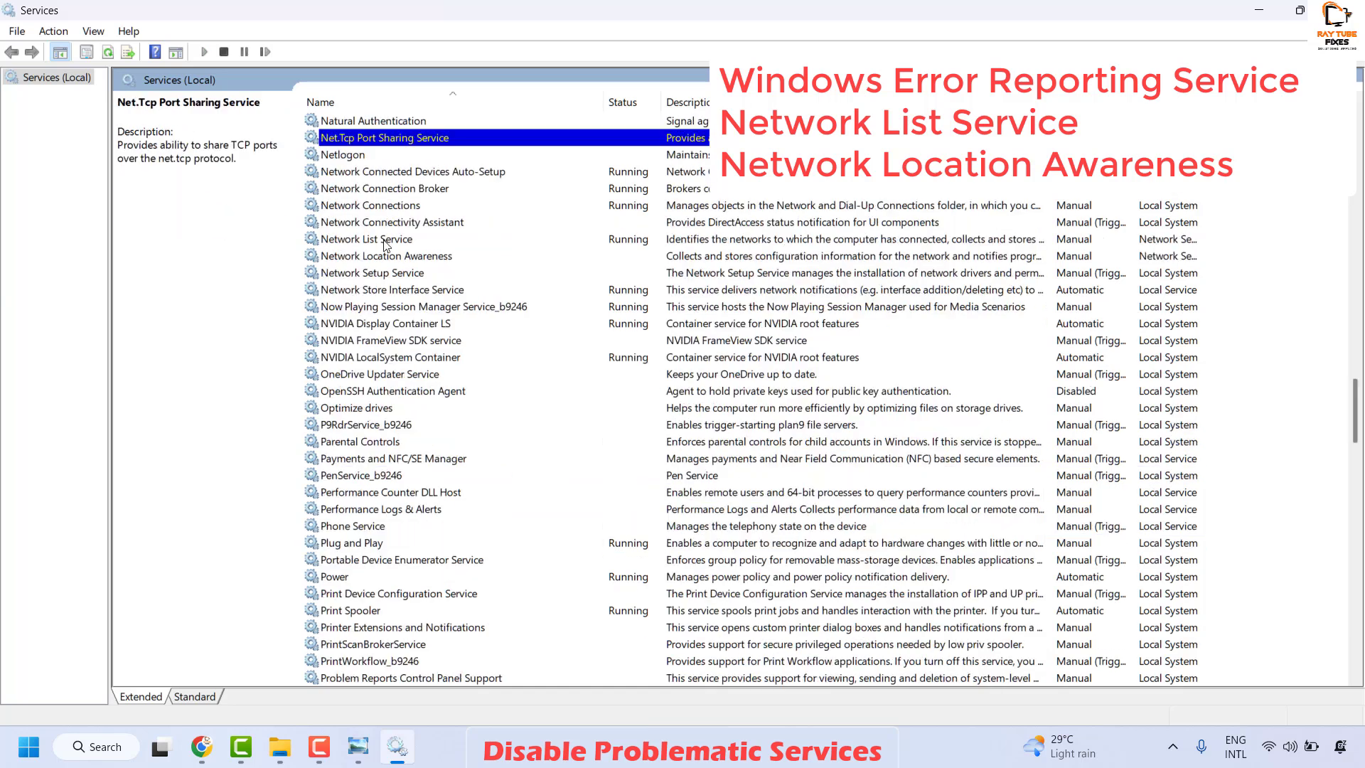
{"action": "left_click", "coordinate": [385, 244]}
{"action": "right_click", "coordinate": [384, 243]}
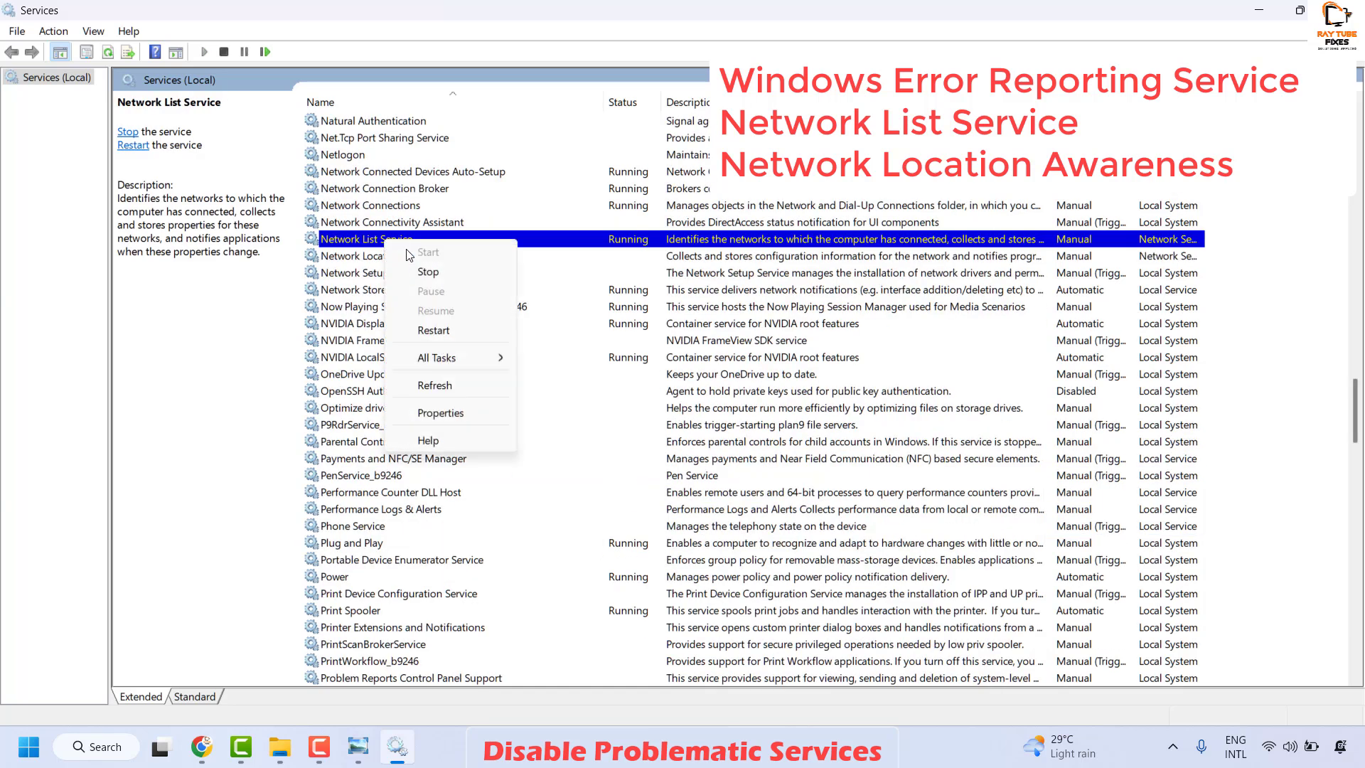
{"action": "left_click", "coordinate": [449, 415]}
{"action": "left_click", "coordinate": [632, 351]}
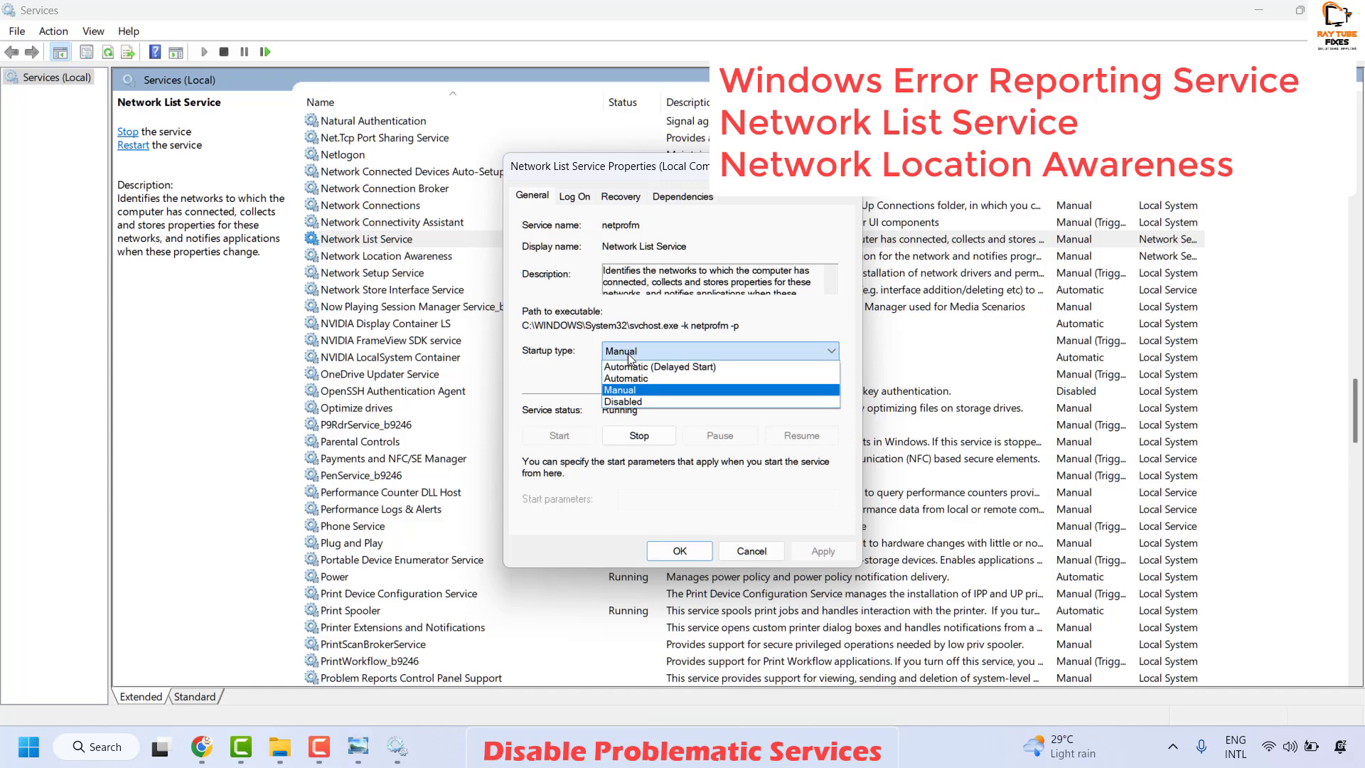
{"action": "left_click", "coordinate": [634, 402]}
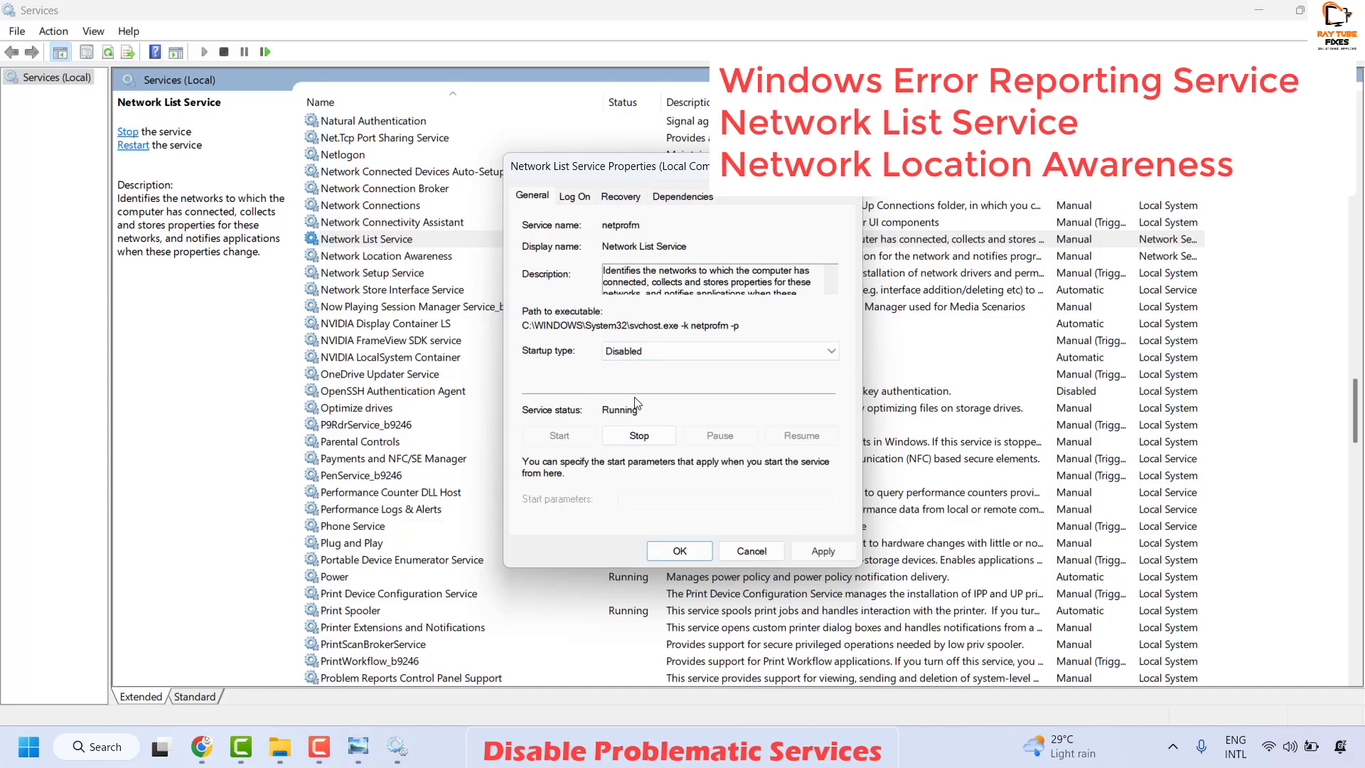
{"action": "left_click", "coordinate": [821, 552]}
{"action": "left_click", "coordinate": [679, 551]}
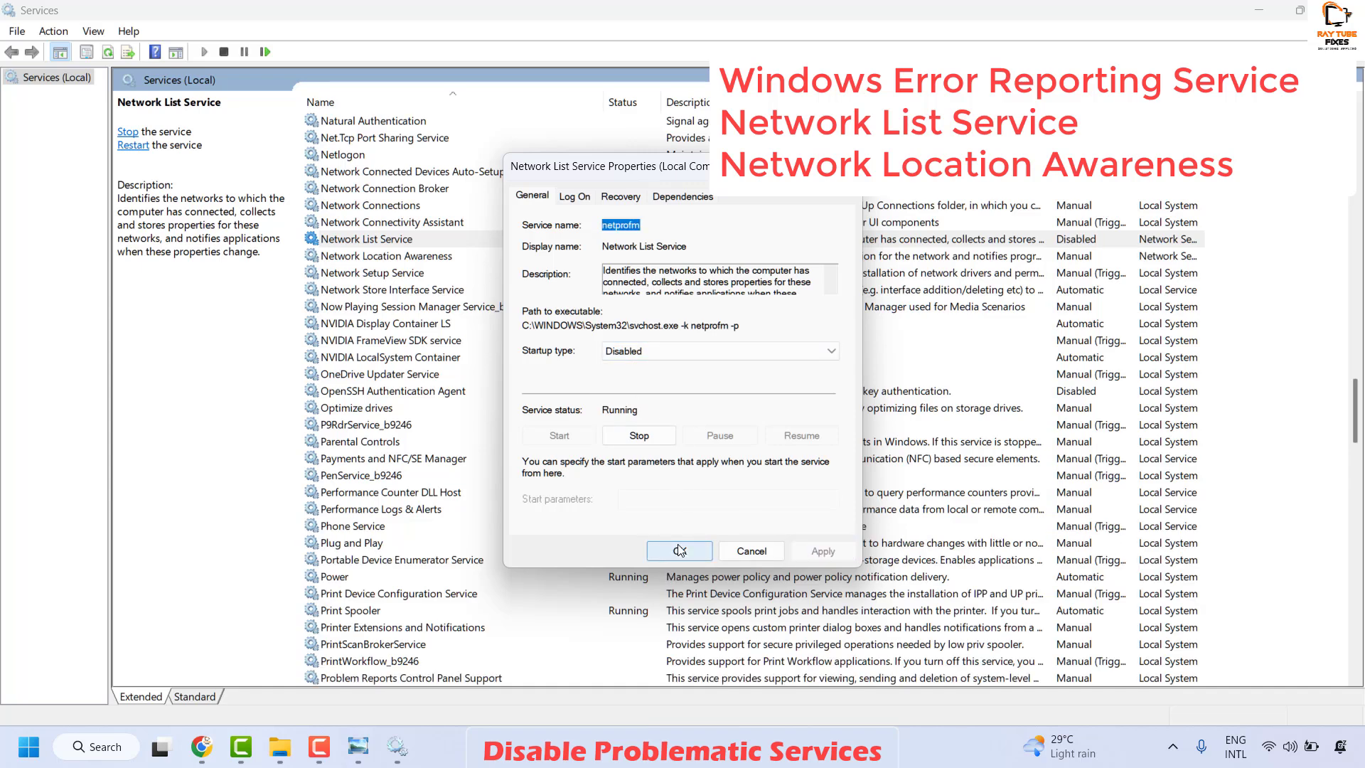
Step: Set Network Location Awareness startup type to Disabled, apply it, and close the Services window
{"action": "left_click", "coordinate": [357, 441]}
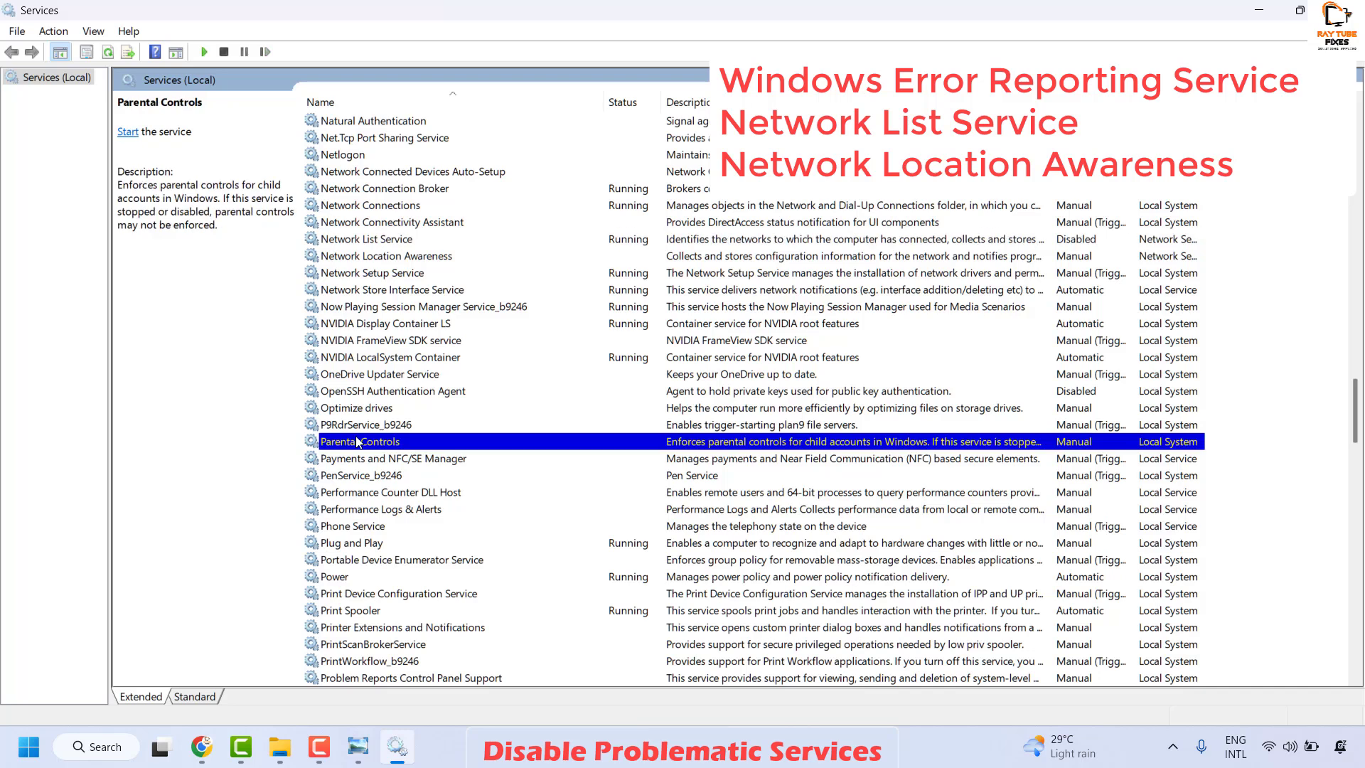
{"action": "type", "text": "ne"}
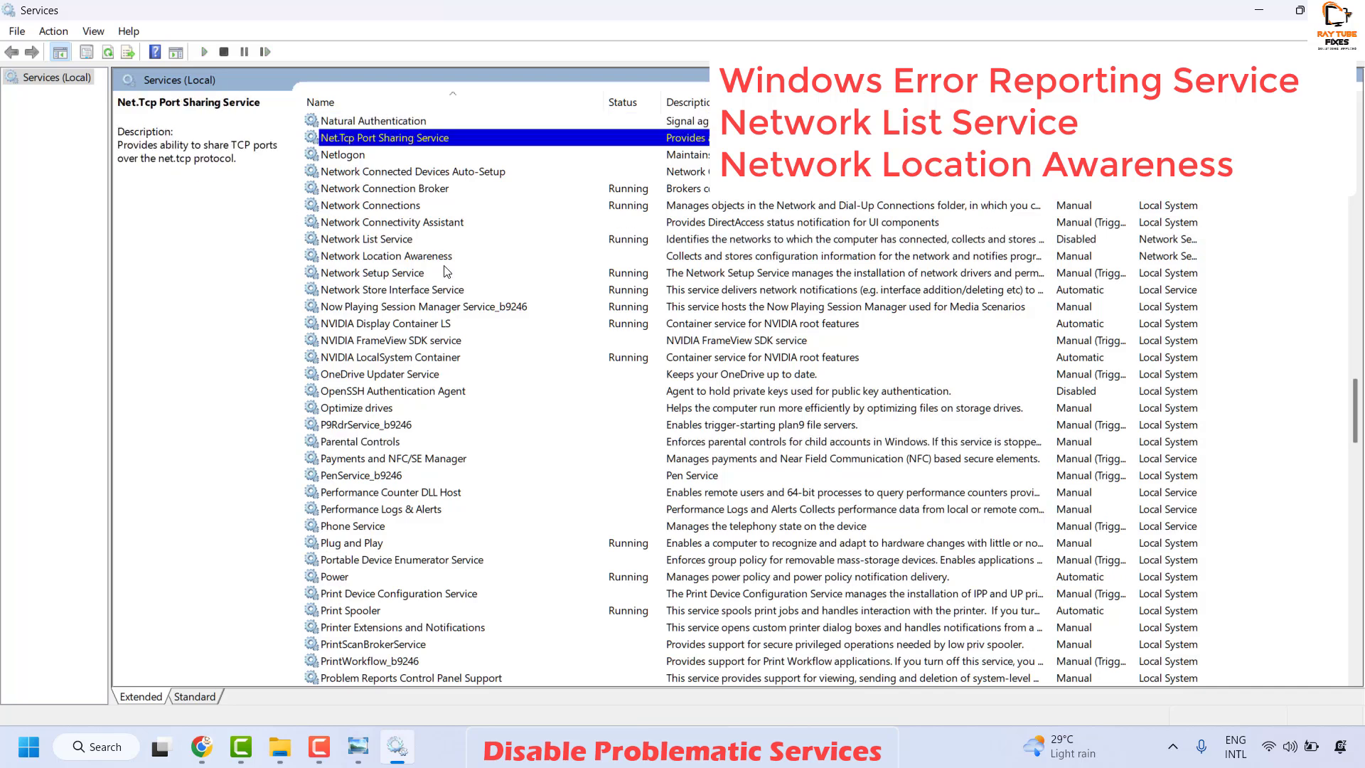
{"action": "scroll", "coordinate": [384, 288], "scroll_direction": "up", "scroll_amount": 1}
{"action": "right_click", "coordinate": [395, 310]}
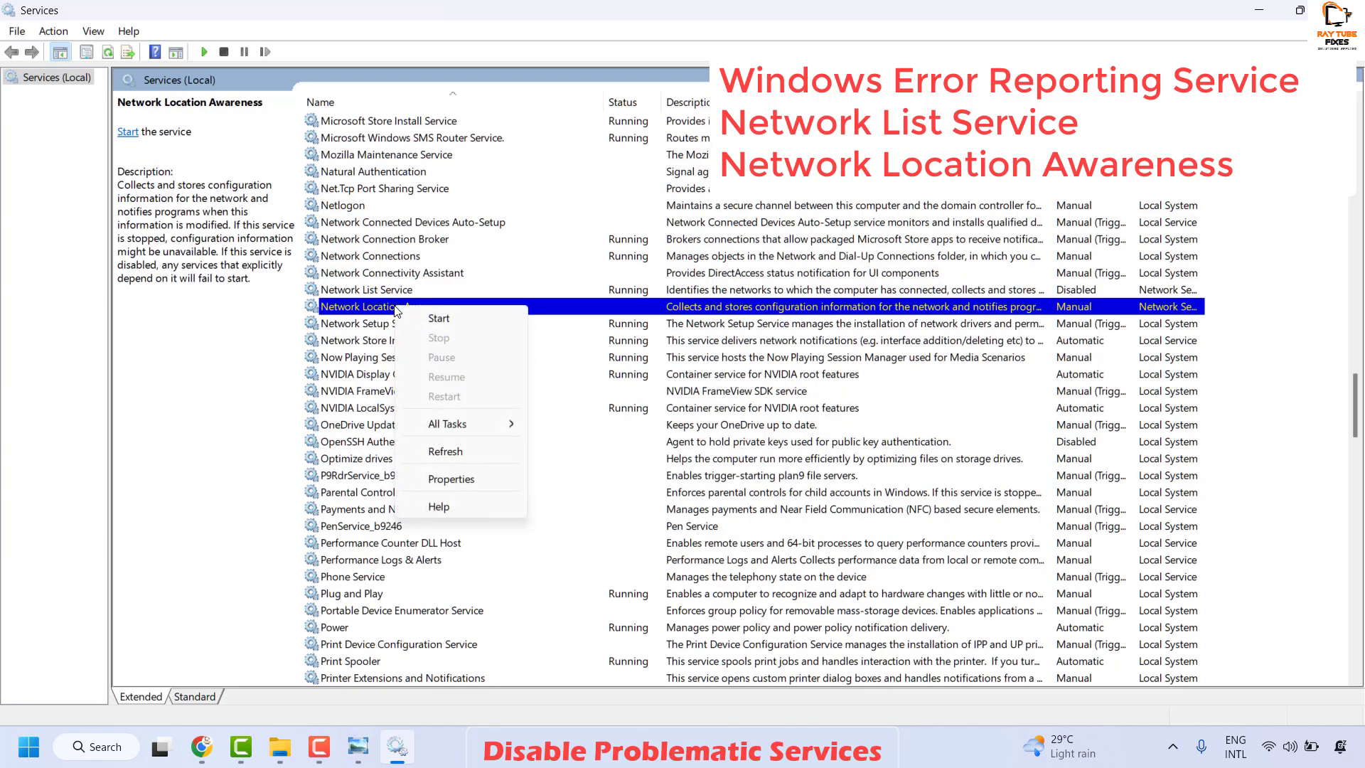
{"action": "left_click", "coordinate": [455, 478]}
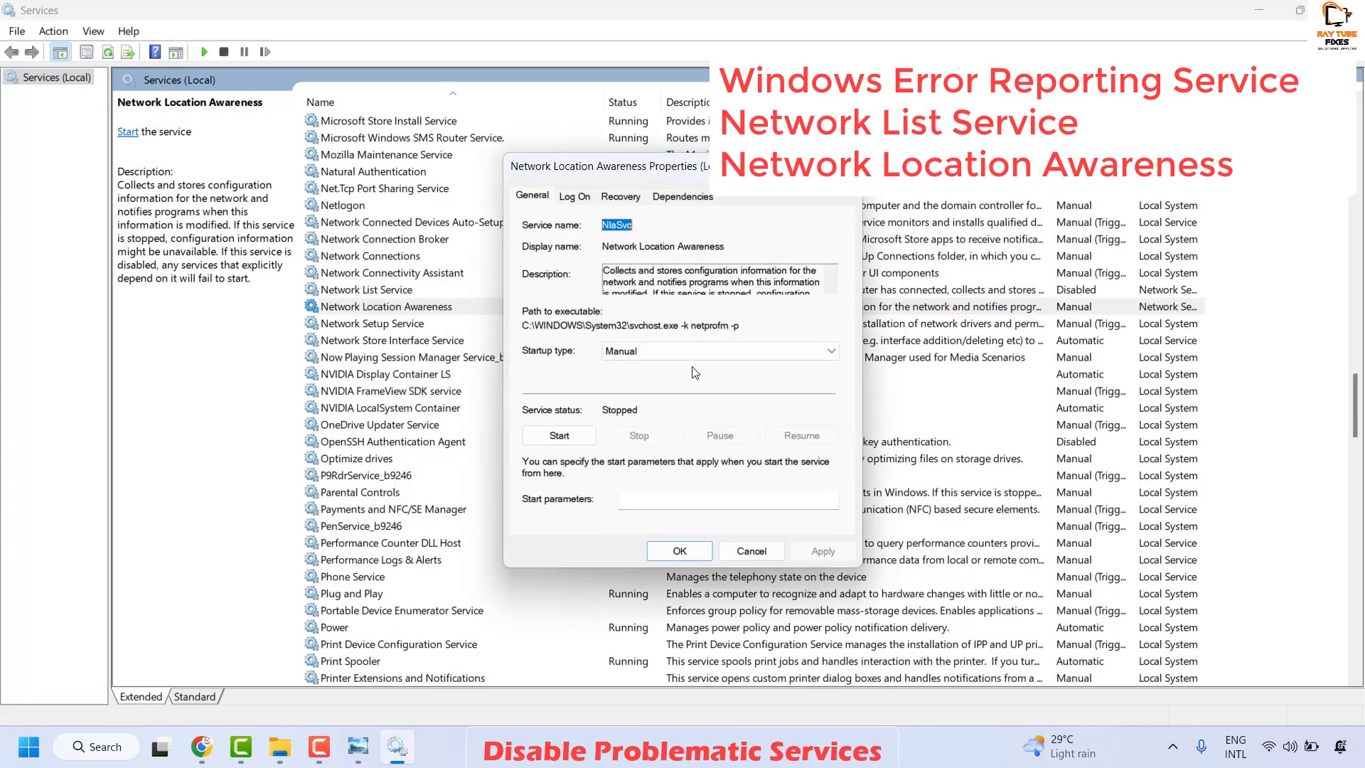
{"action": "left_click", "coordinate": [671, 363]}
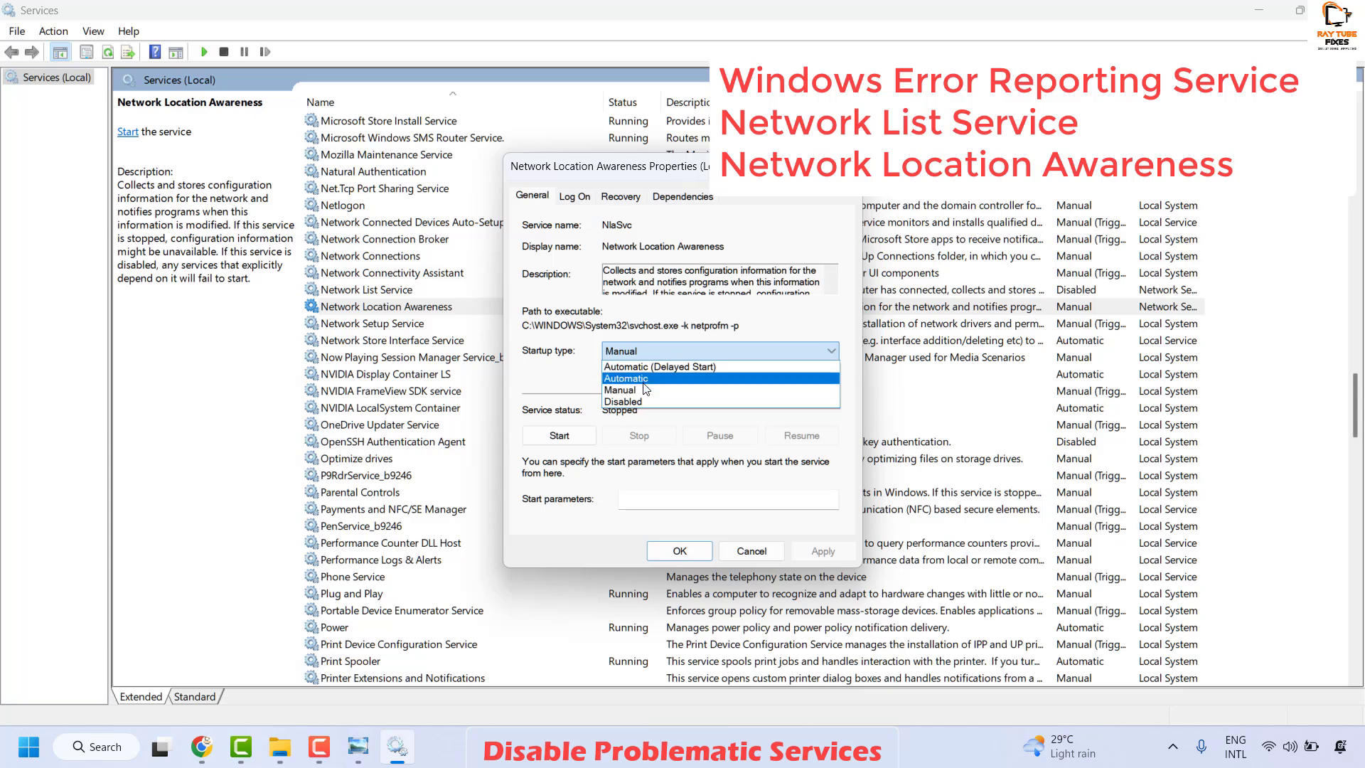
{"action": "left_click", "coordinate": [643, 396]}
{"action": "key", "text": "Down"}
{"action": "left_click", "coordinate": [822, 551]}
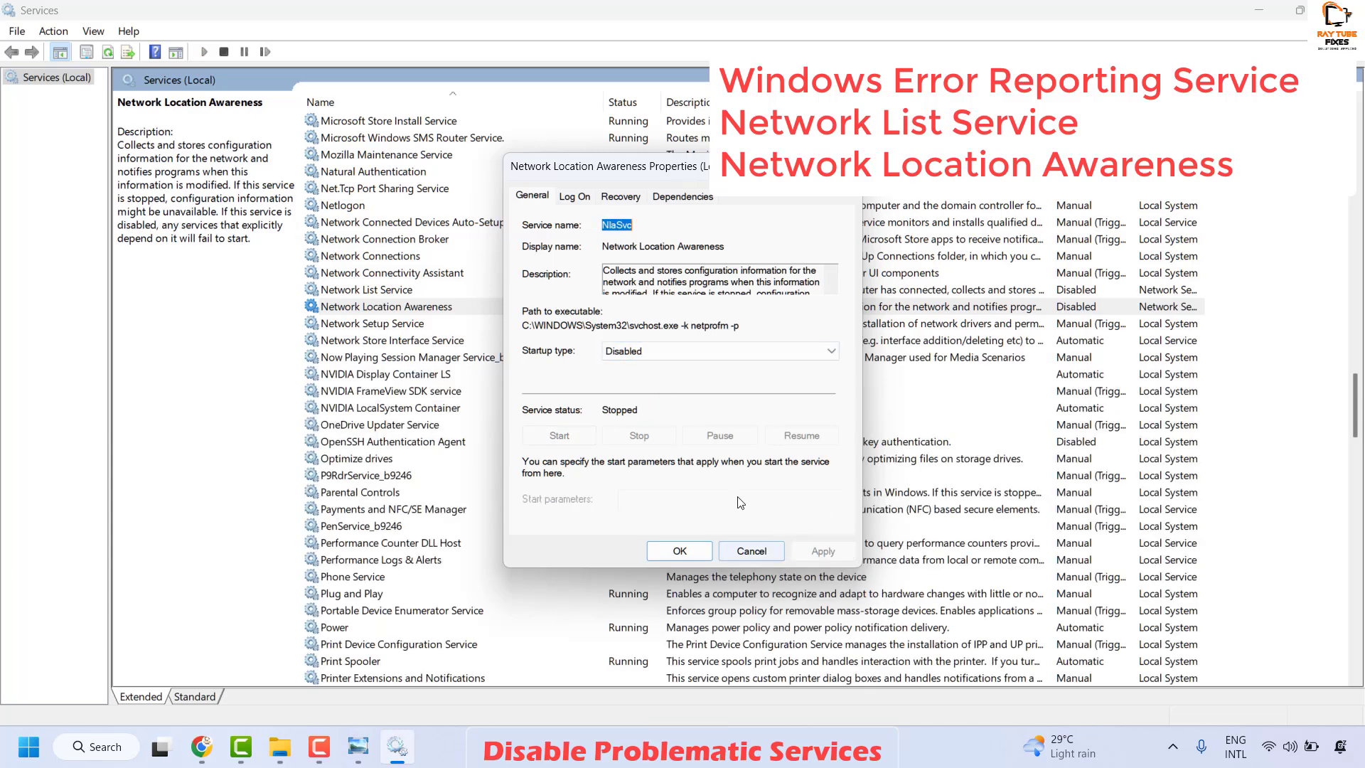
{"action": "left_click", "coordinate": [676, 551]}
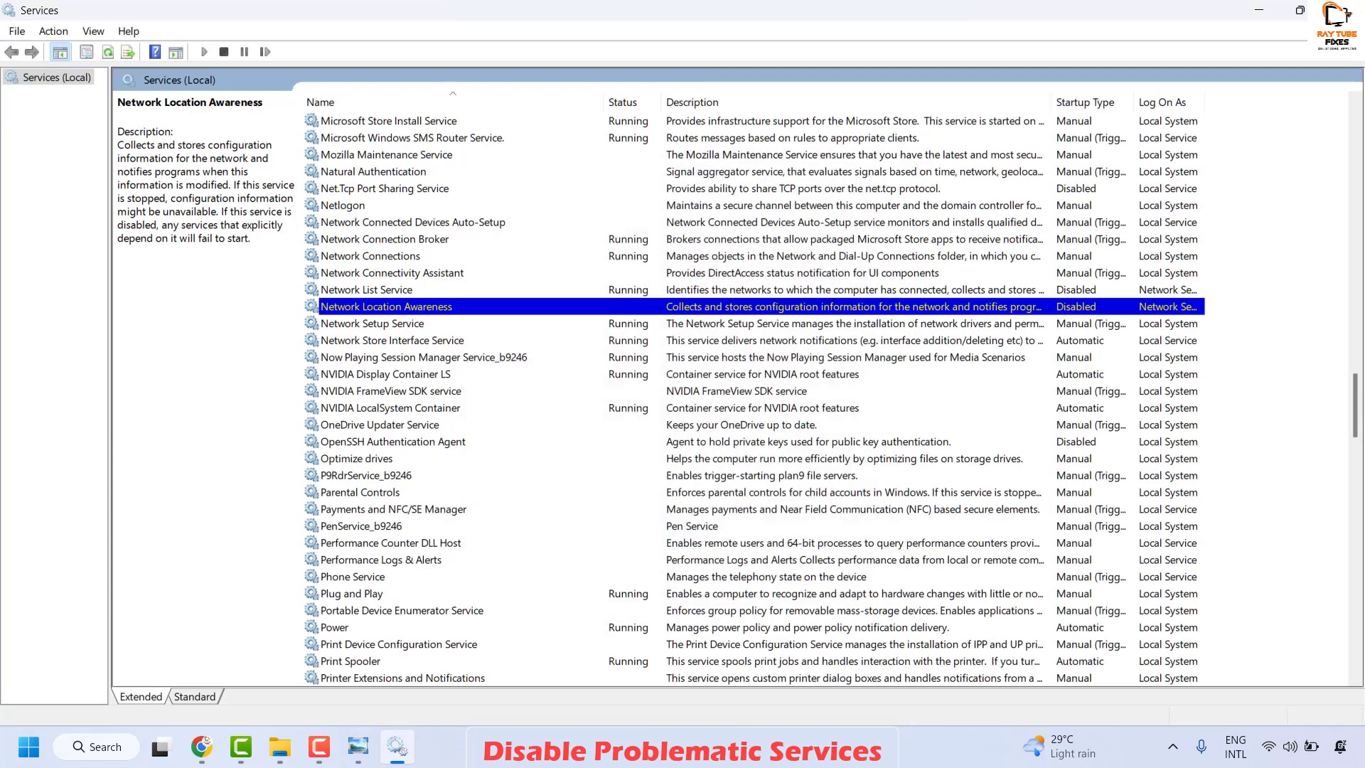
{"action": "key", "text": "alt+F4"}
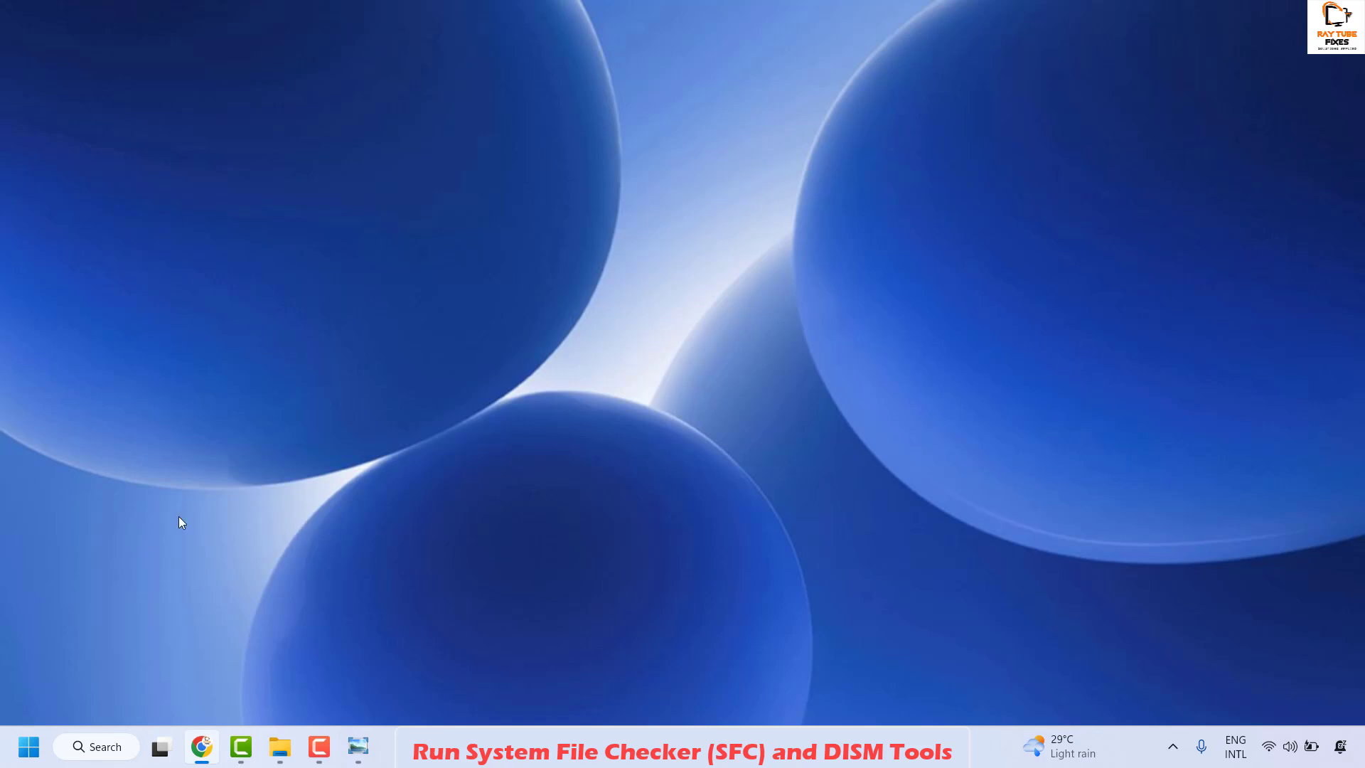
Step: Open Command Prompt as administrator from Windows search, approving the UAC prompt
{"action": "left_click", "coordinate": [126, 748]}
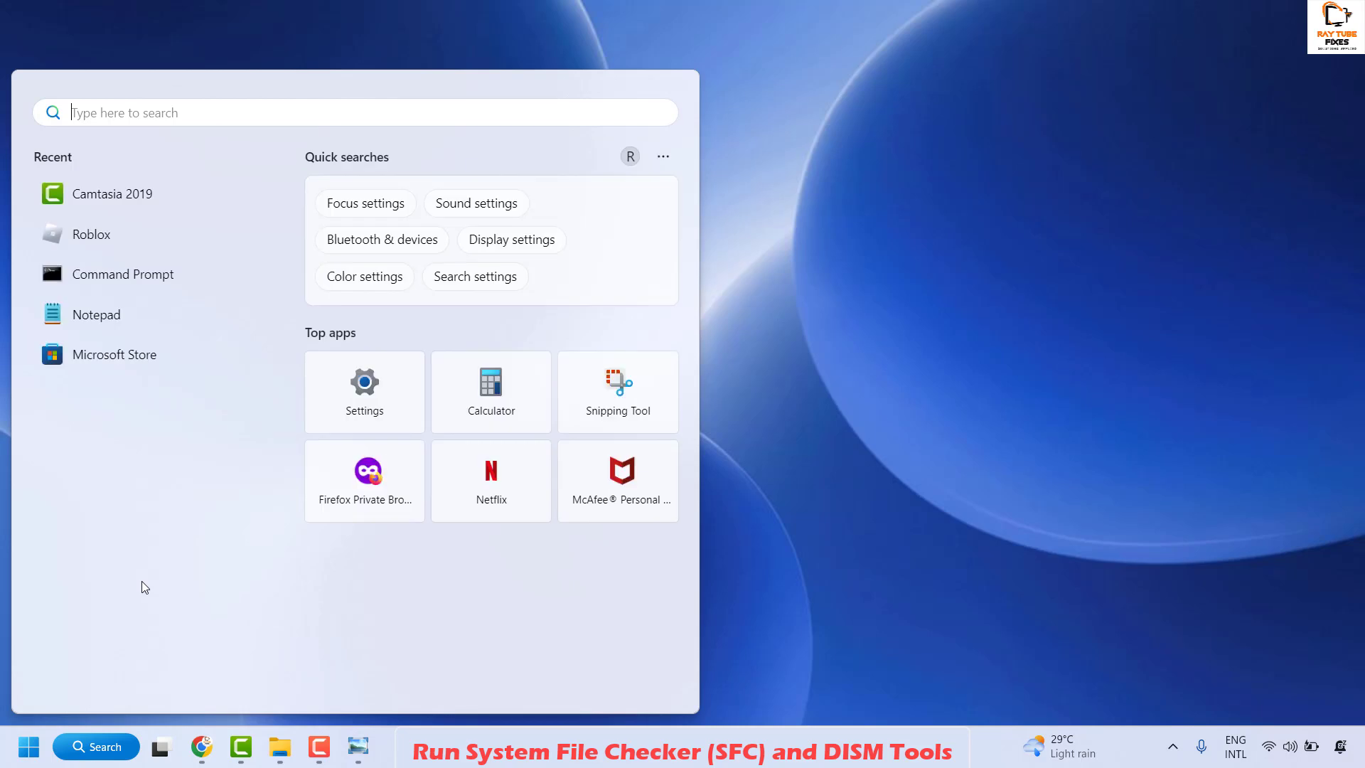
{"action": "type", "text": "cmd"}
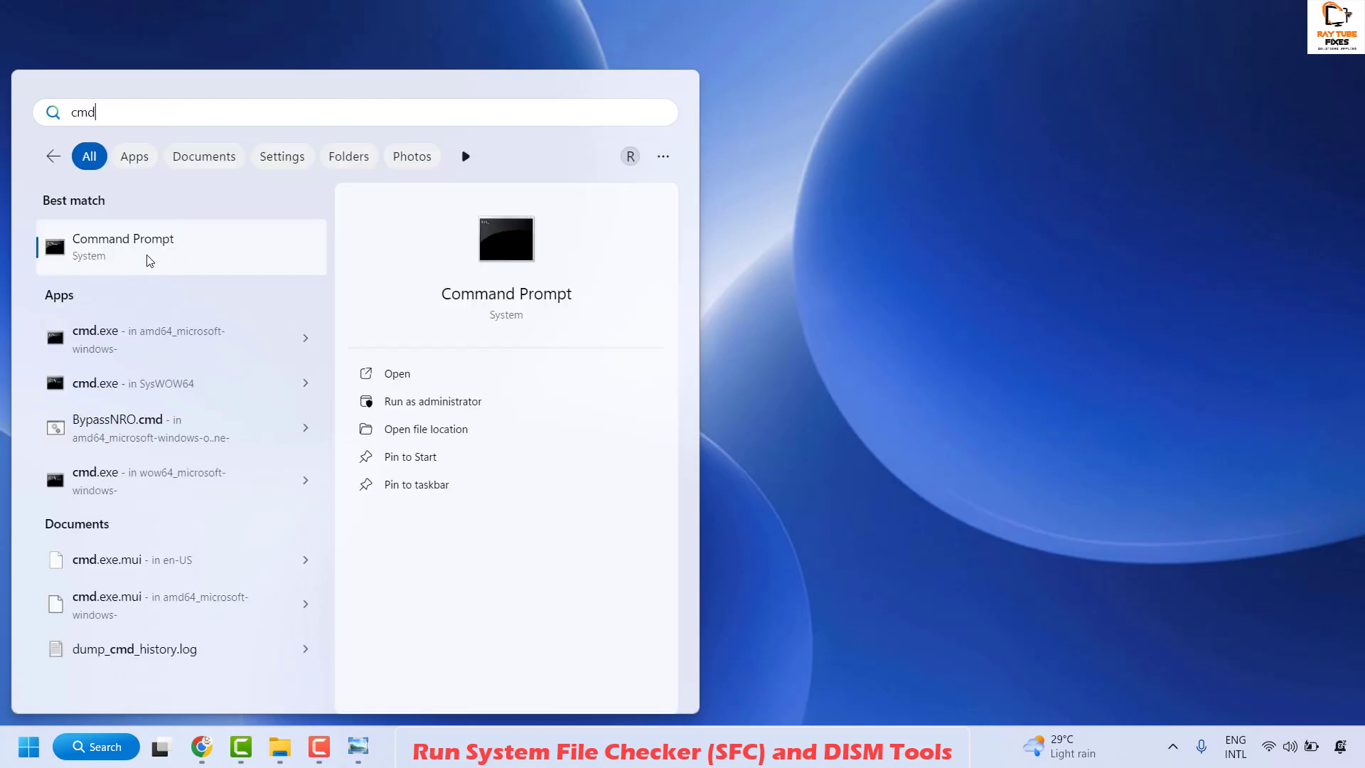
{"action": "right_click", "coordinate": [170, 257]}
{"action": "left_click", "coordinate": [222, 275]}
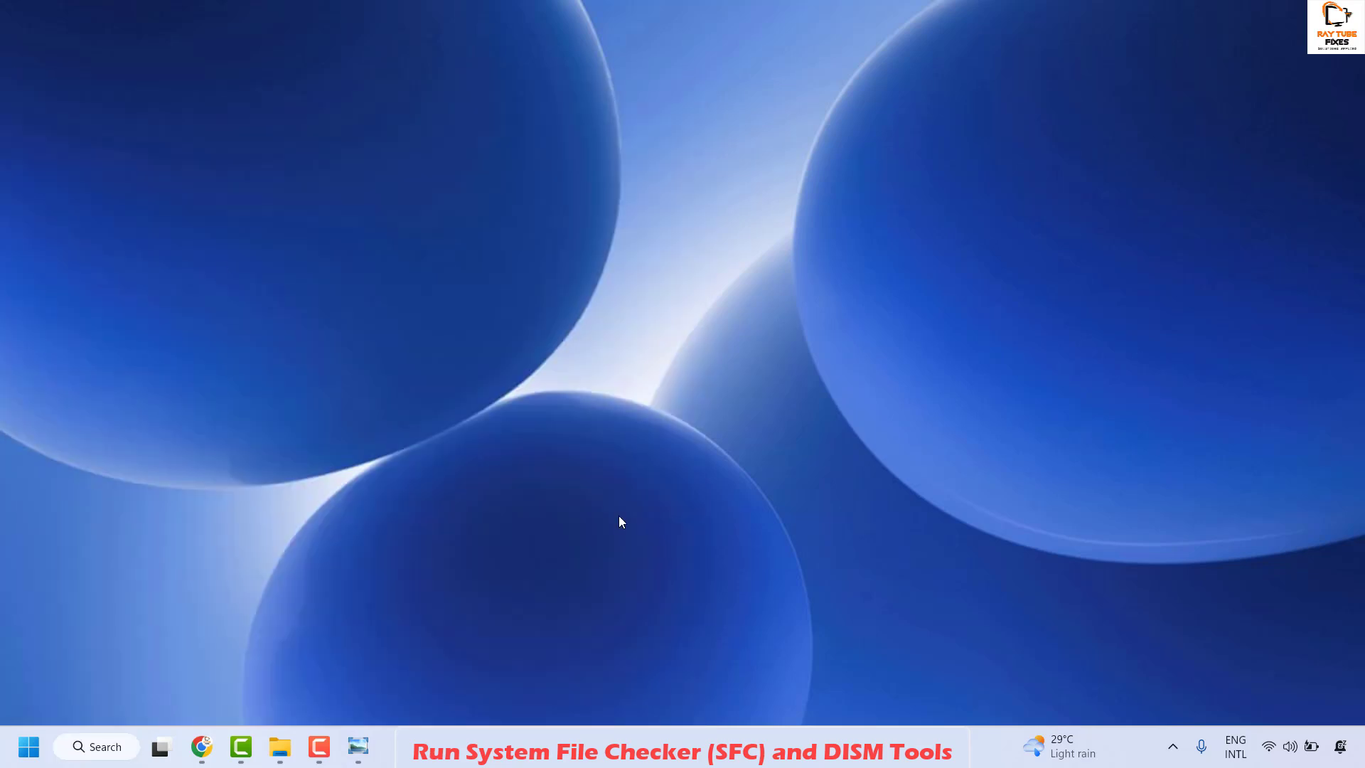
{"action": "left_click", "coordinate": [618, 515]}
Step: Centre the administrator prompt window and run sfc /scannow
{"action": "left_click_drag", "start_coordinate": [576, 59], "coordinate": [863, 131]}
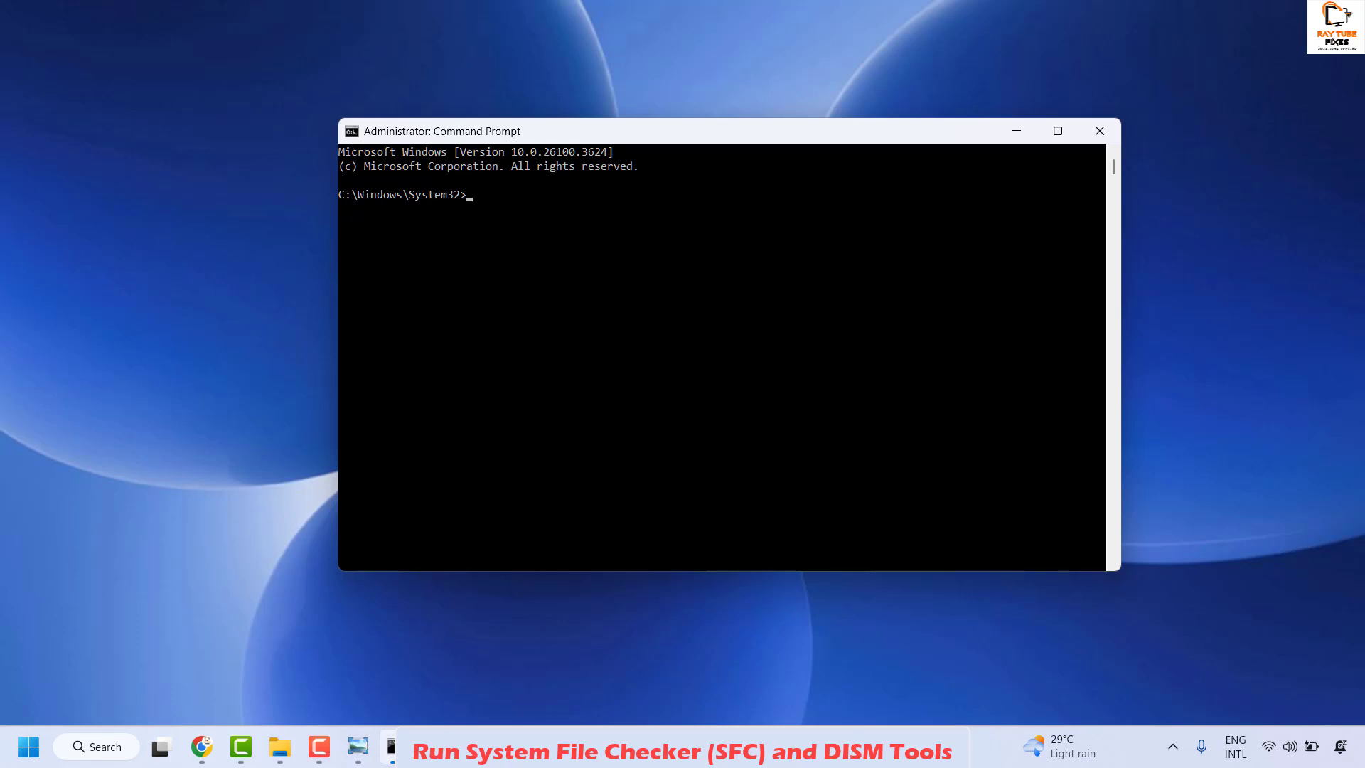
{"action": "key", "text": "alt+Tab"}
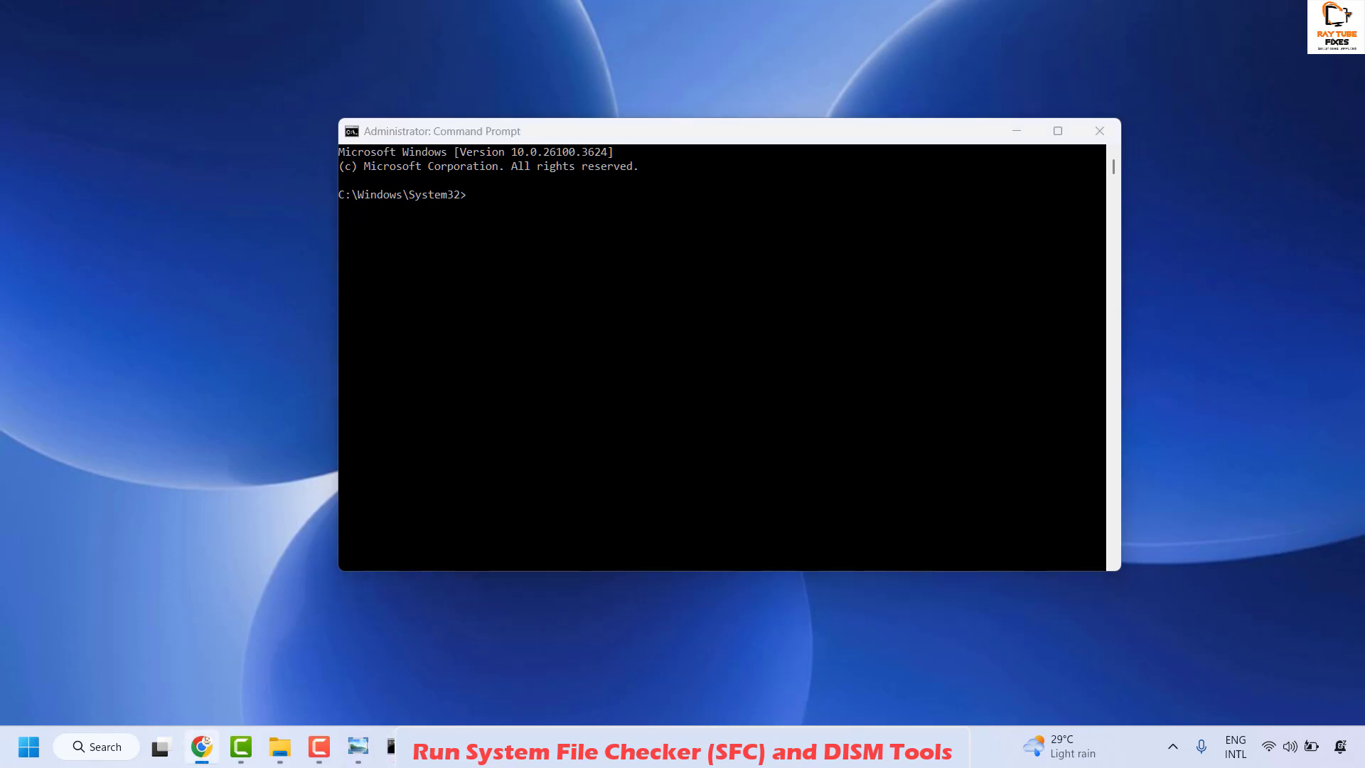
{"action": "left_click", "coordinate": [479, 194]}
{"action": "type", "text": "sfc /scannow"}
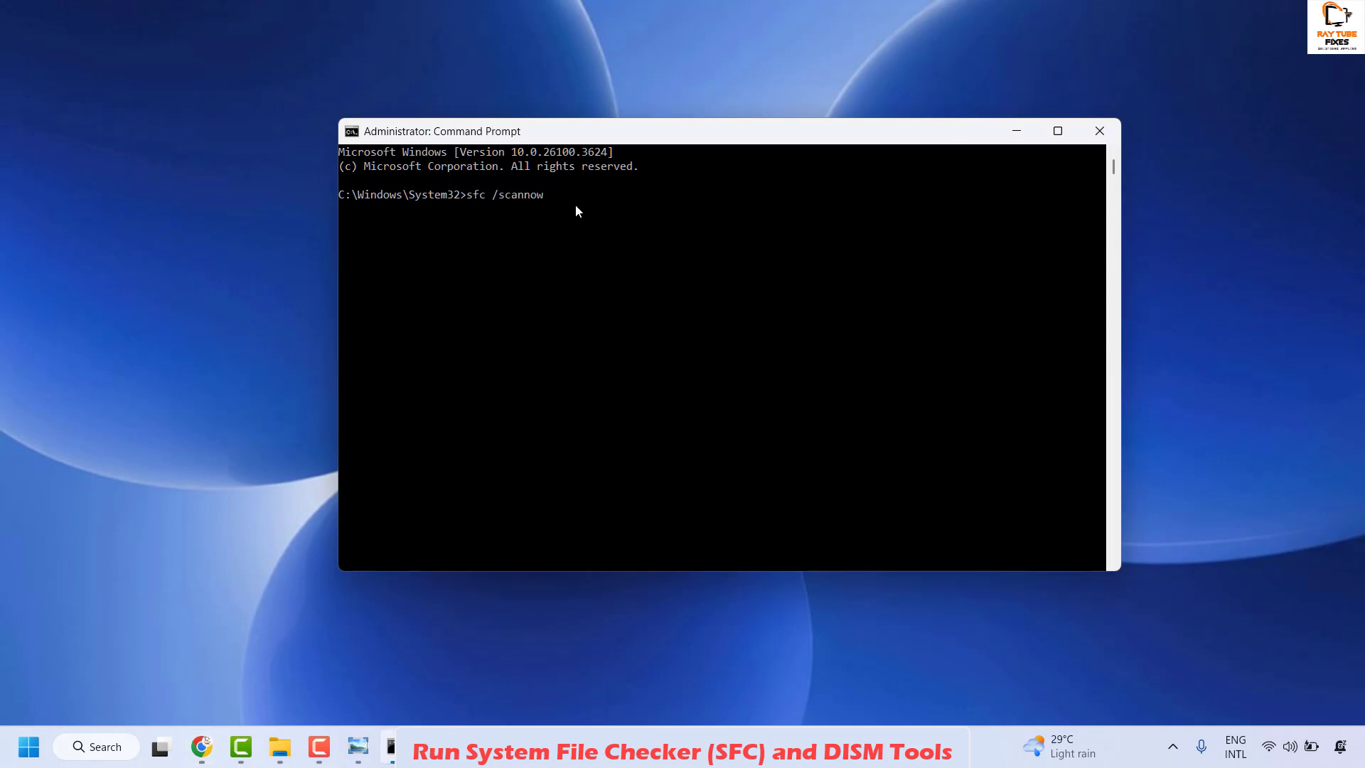
{"action": "key", "text": "Return"}
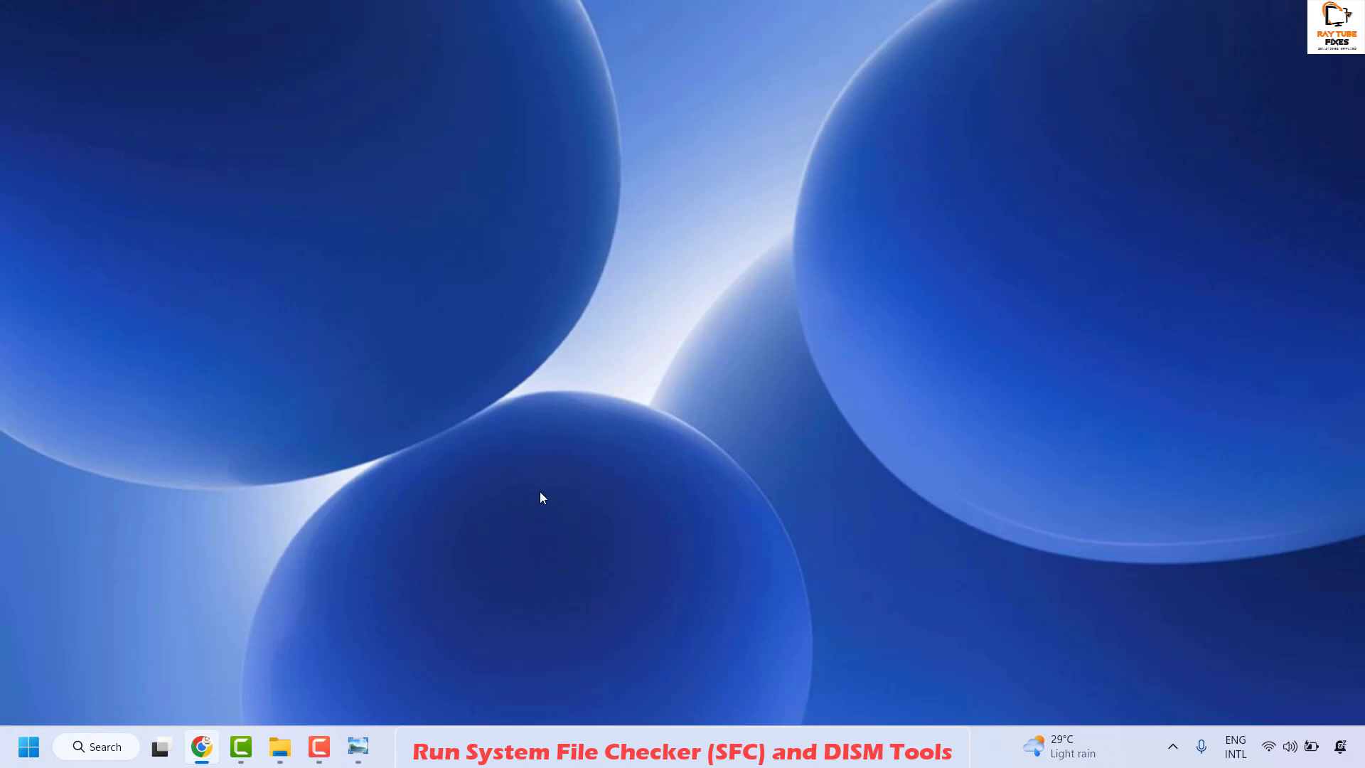
Step: Open a new administrator Command Prompt from Windows search
{"action": "left_click", "coordinate": [119, 747]}
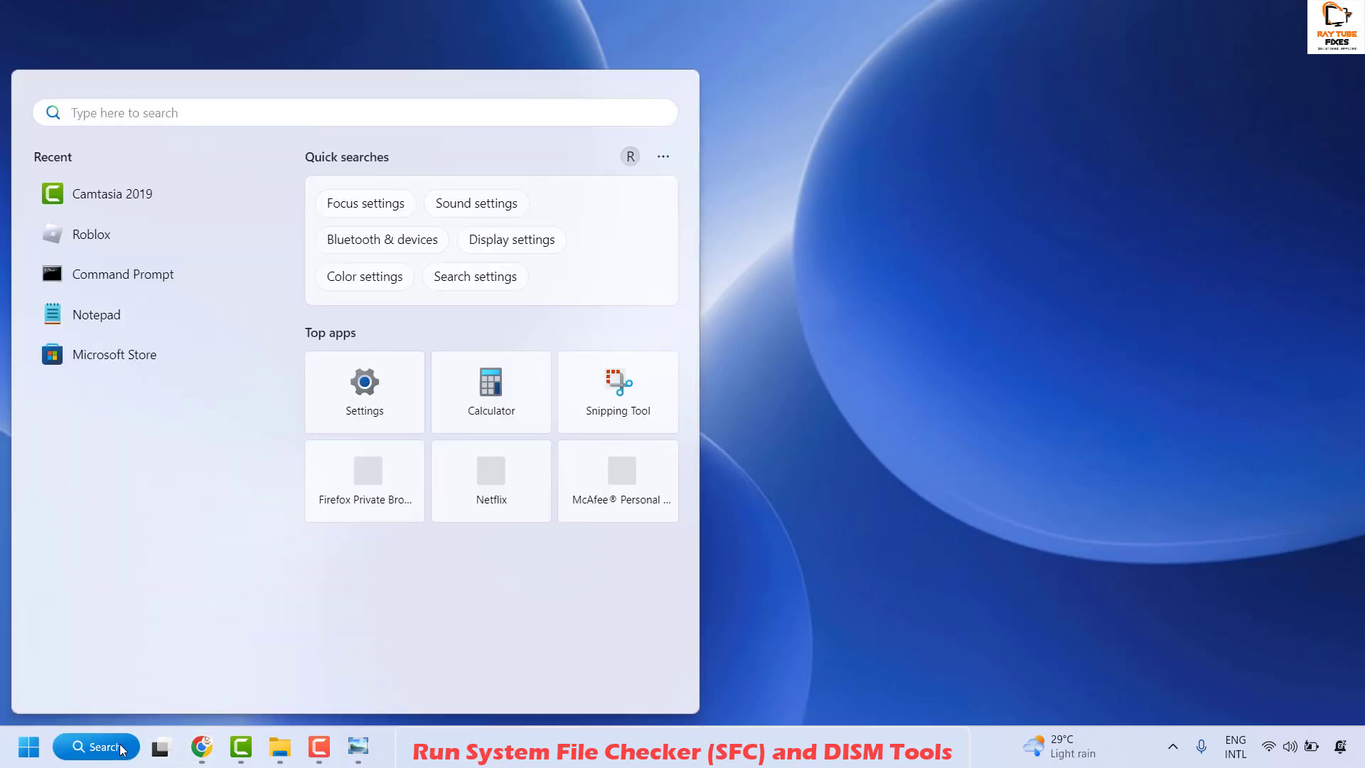
{"action": "type", "text": "cmd"}
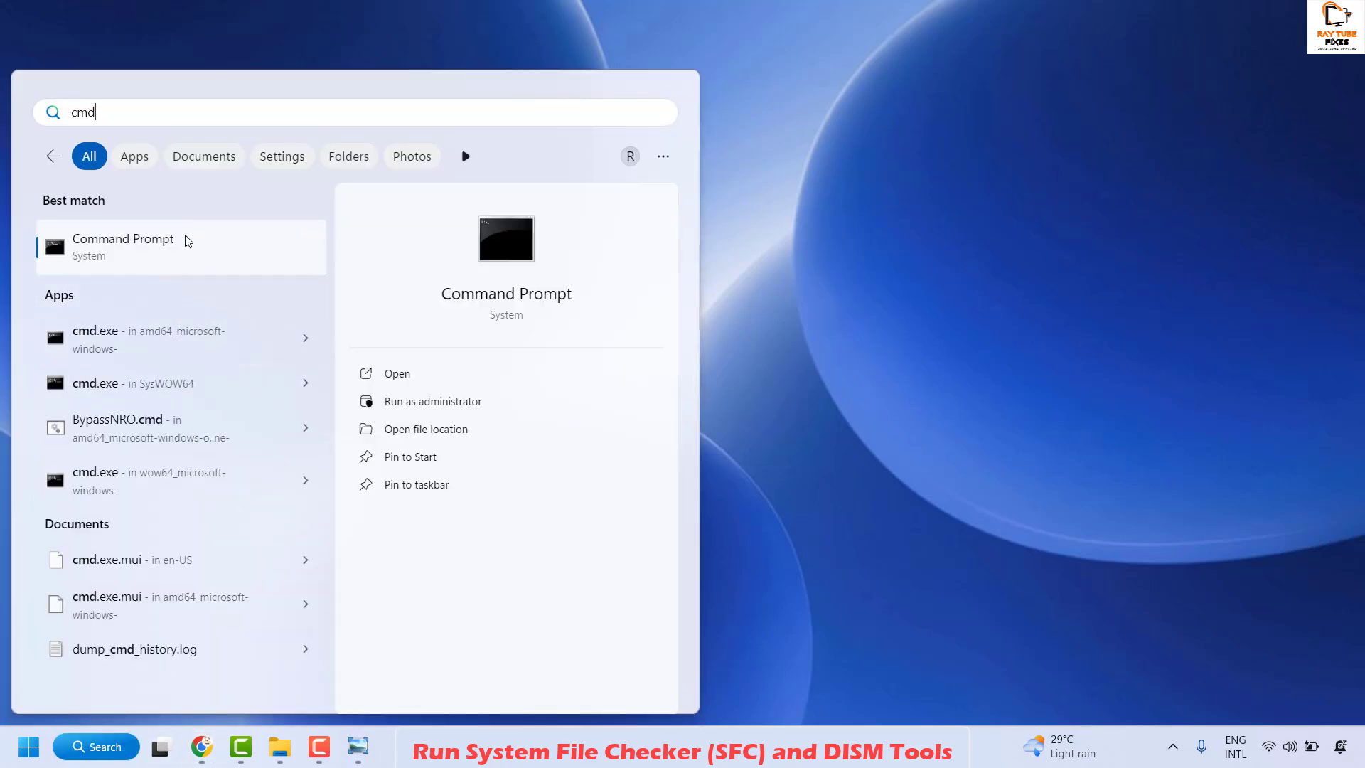
{"action": "right_click", "coordinate": [154, 240]}
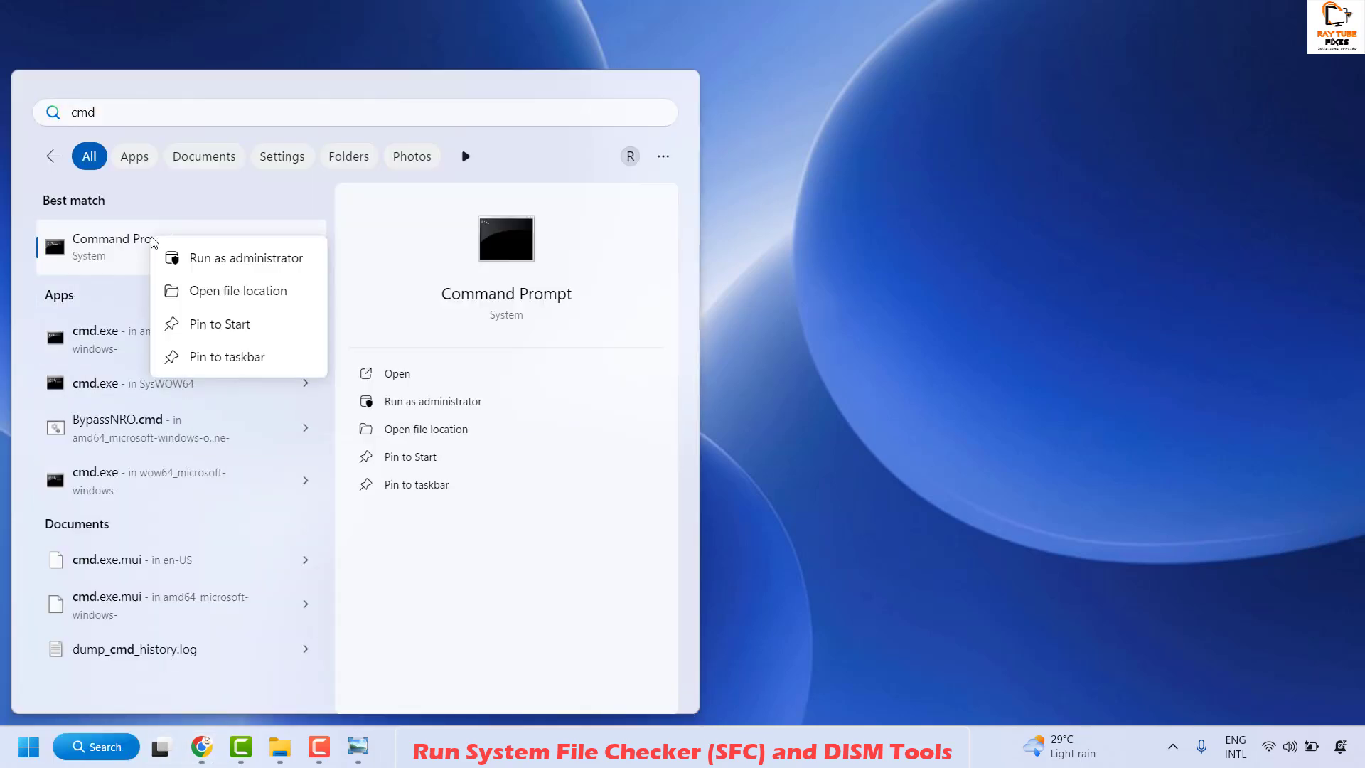
{"action": "left_click", "coordinate": [227, 260]}
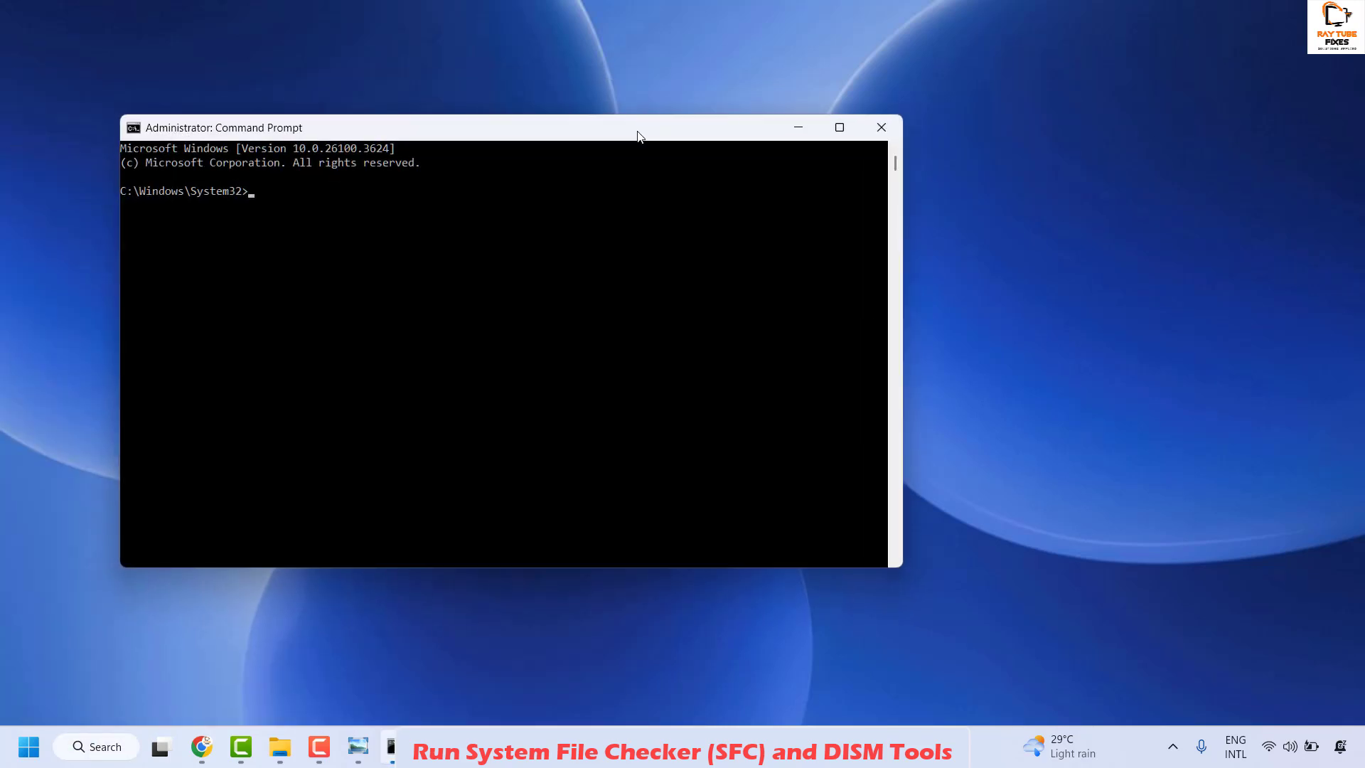
Step: Paste and run DISM /Online /Cleanup-Image /RestoreHealth, then close the prompt window
{"action": "left_click_drag", "start_coordinate": [640, 131], "coordinate": [862, 131]}
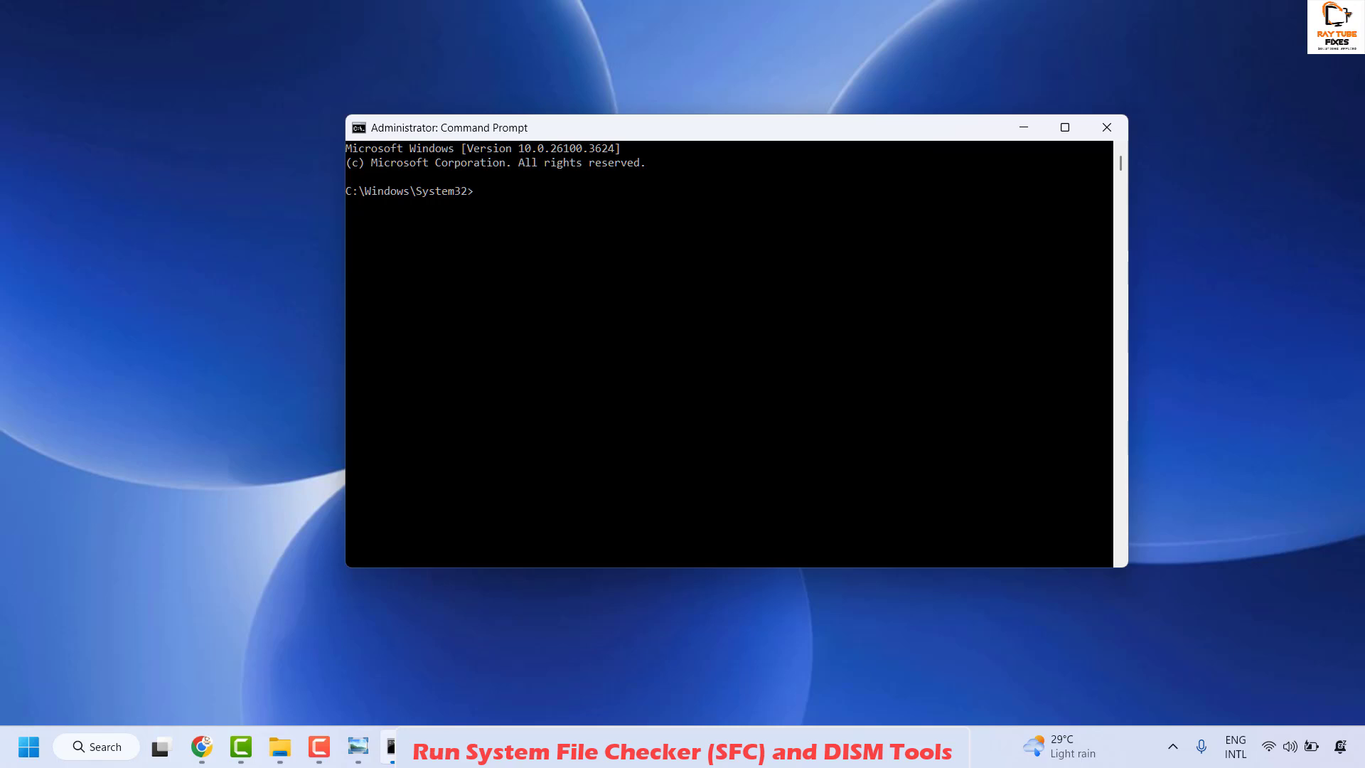
{"action": "key", "text": "super+2"}
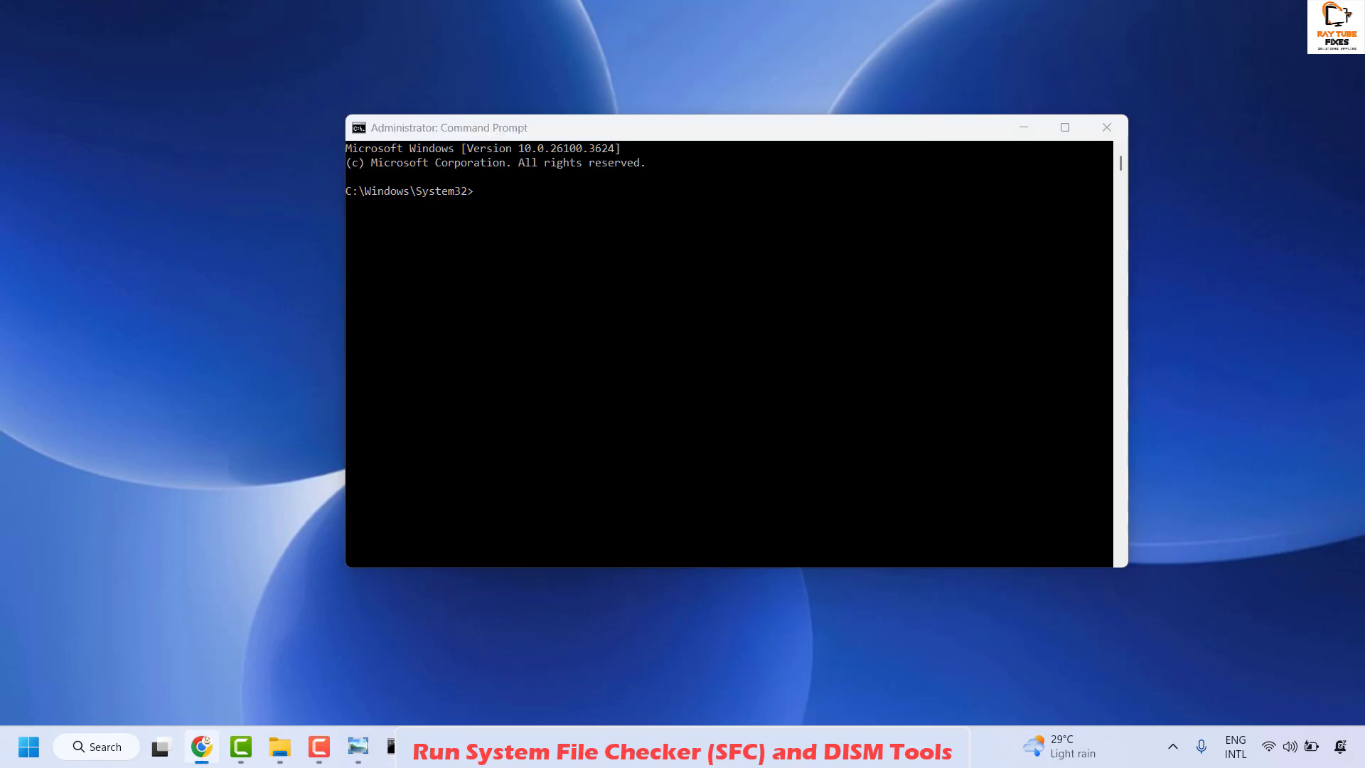
{"action": "left_click", "coordinate": [483, 191]}
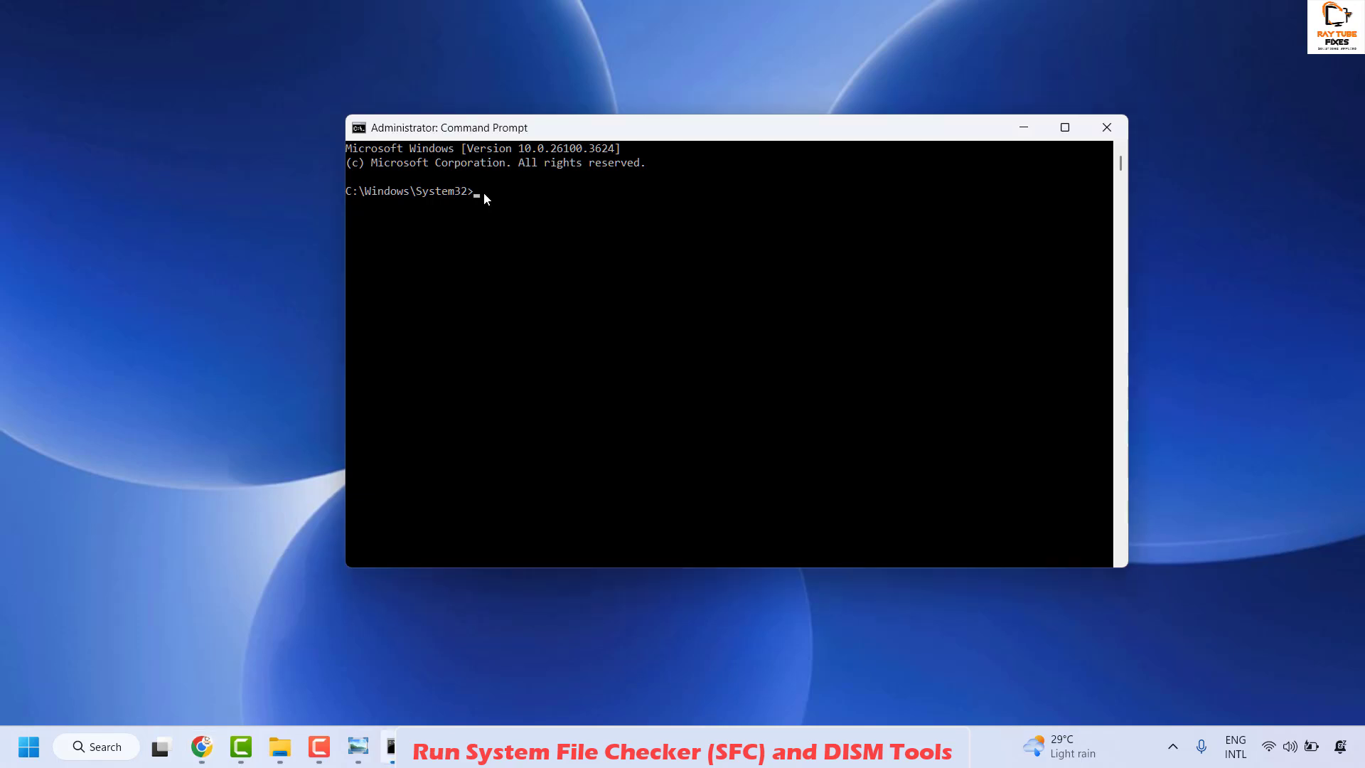
{"action": "type", "text": "DISM /Online /Cleanup-Image /RestoreHealth"}
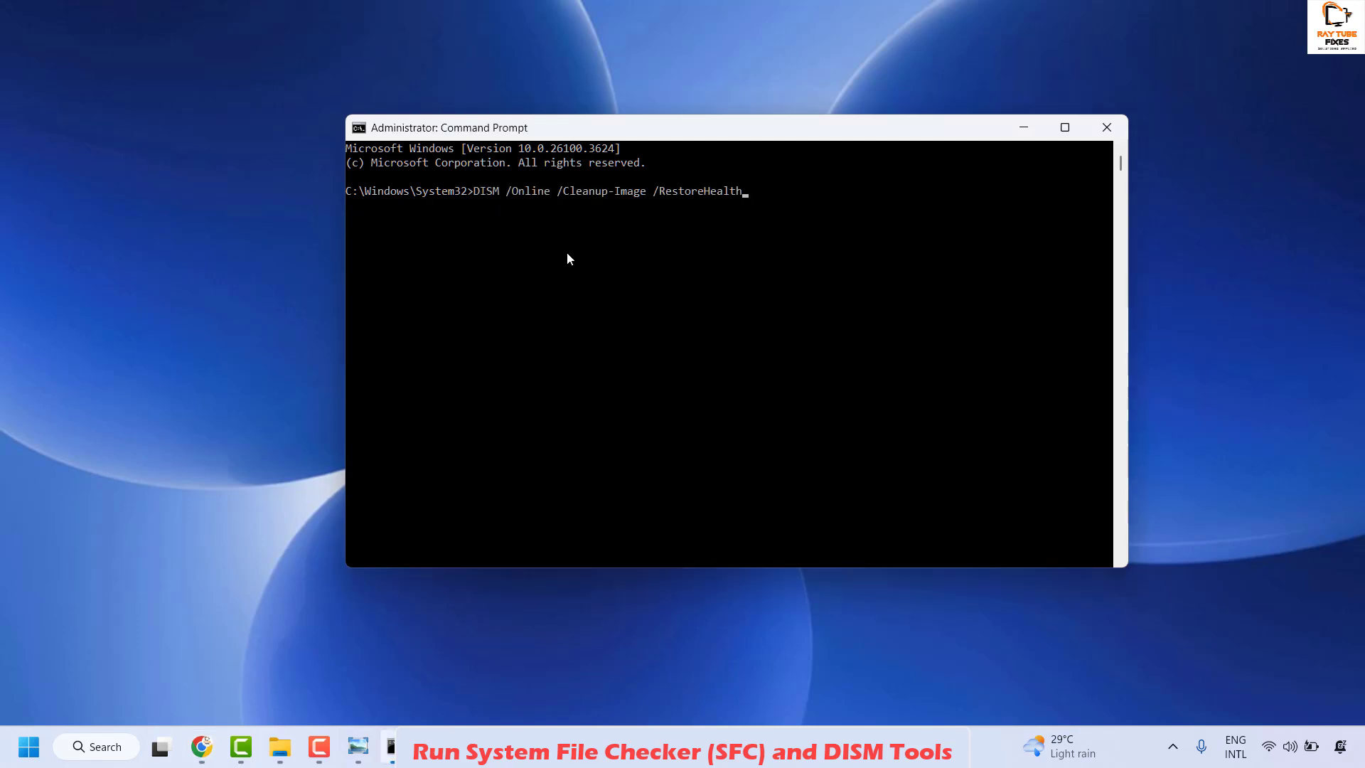
{"action": "key", "text": "Return"}
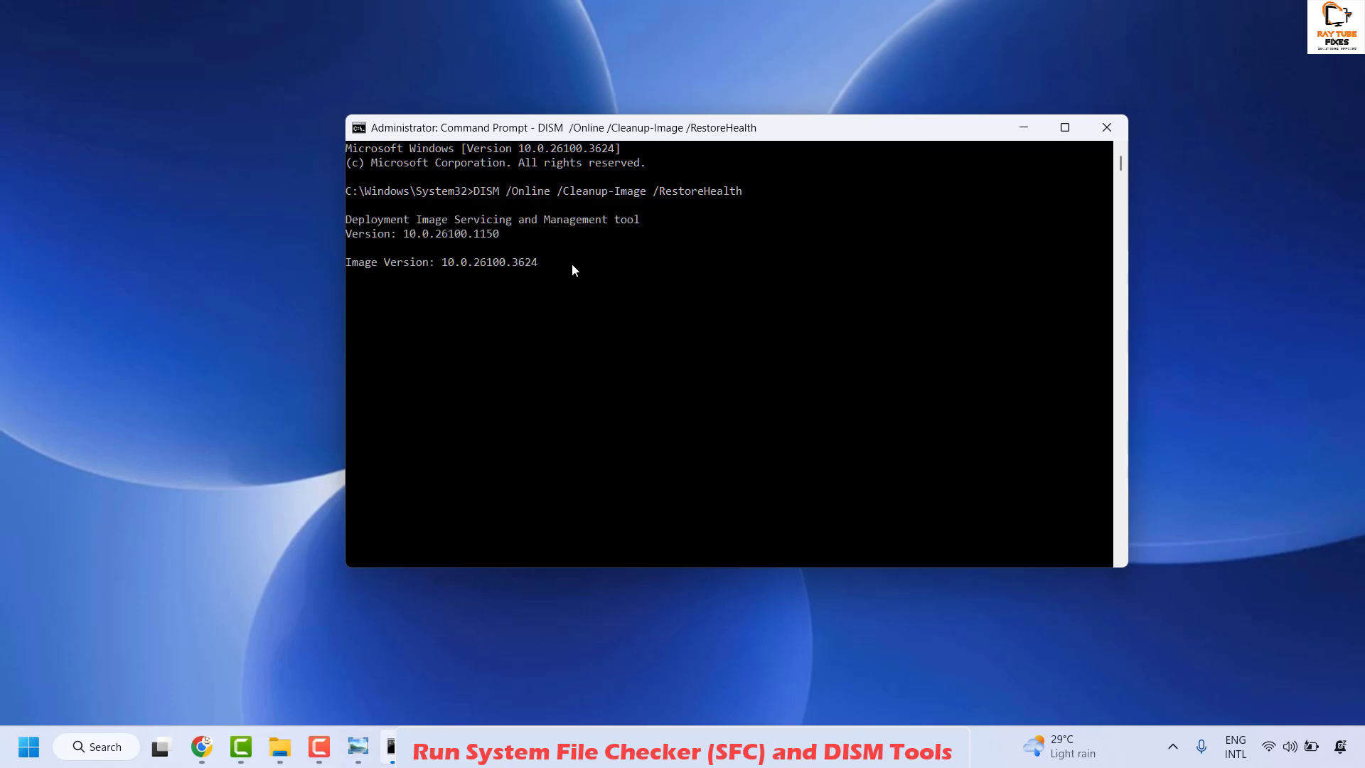
{"action": "left_click", "coordinate": [1106, 127]}
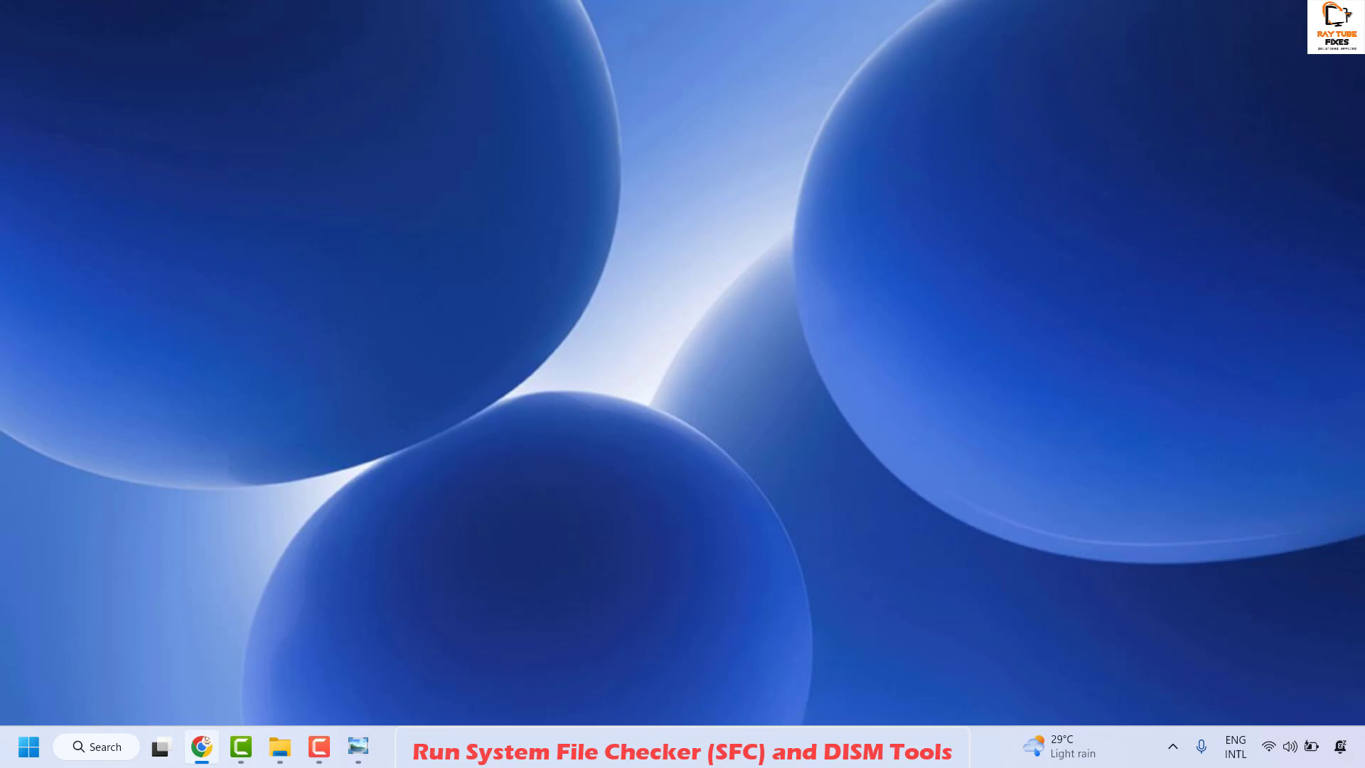